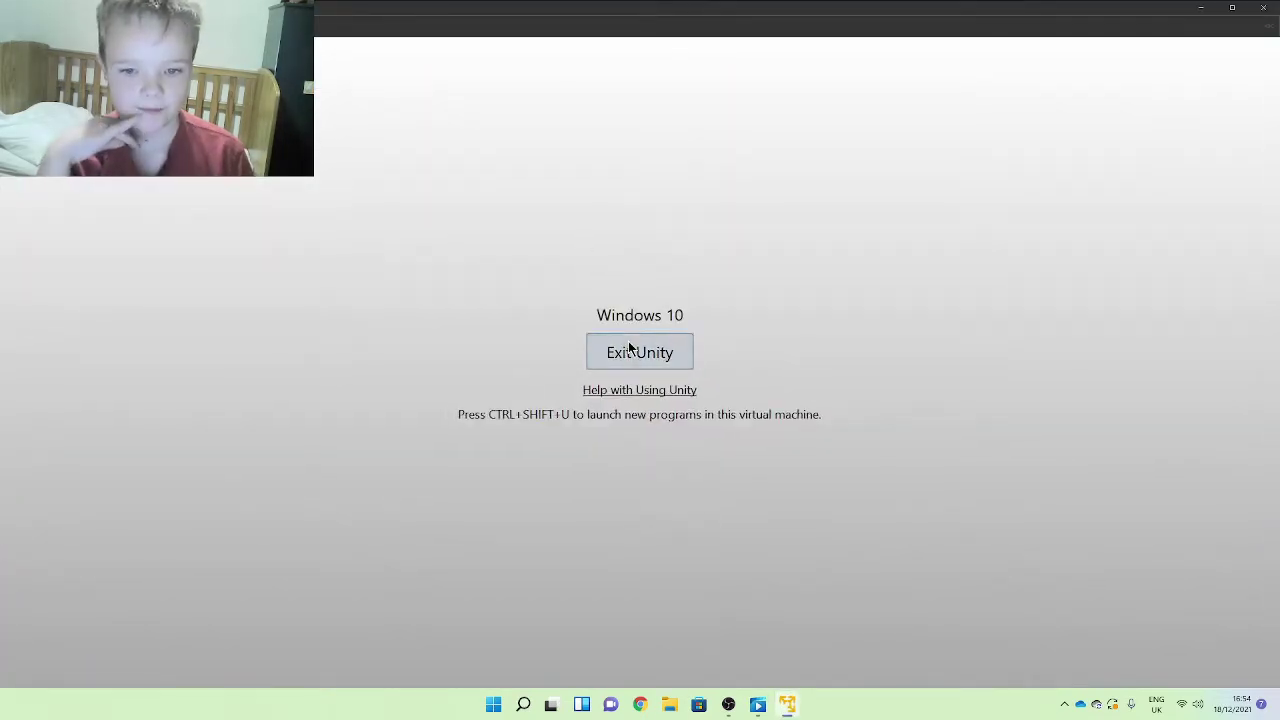
# Exit Unity mode so the Windows 10 VM shows its full desktop
pyautogui.click(628, 350)
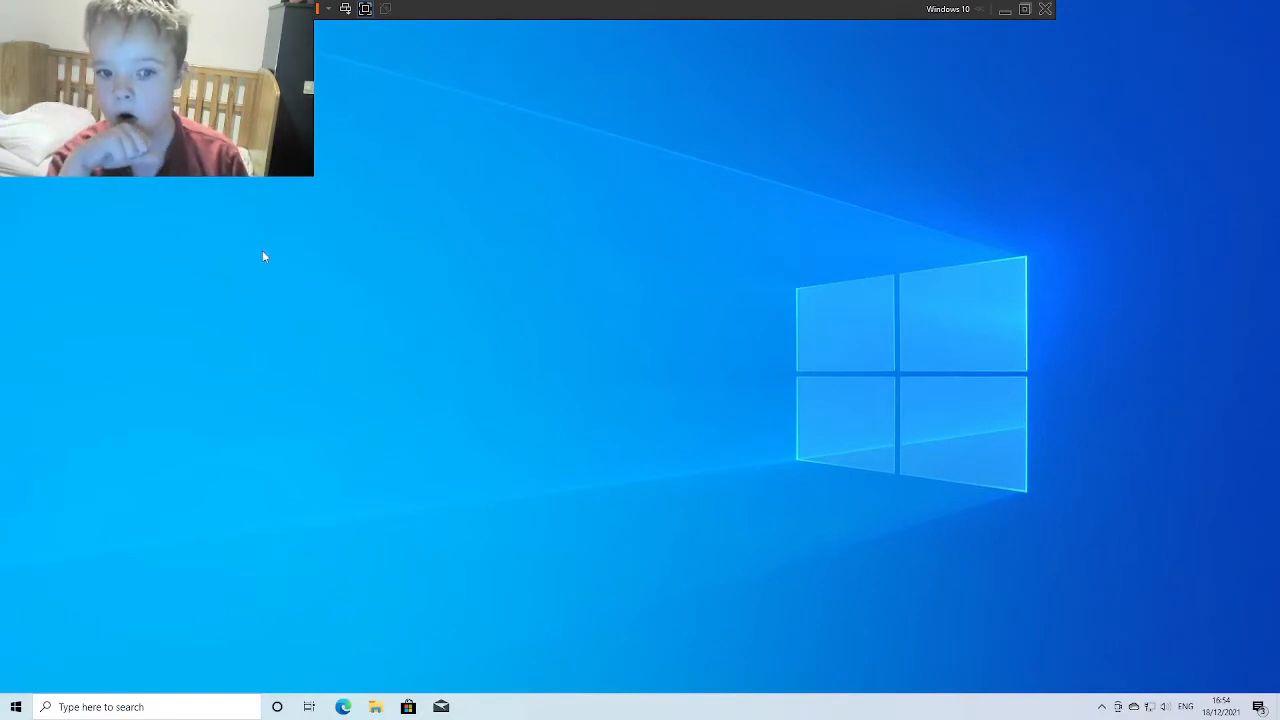
# Create a desktop shortcut to the user's profile folder under C:\Users, accepting the suggested name
pyautogui.rightClick(246, 226)
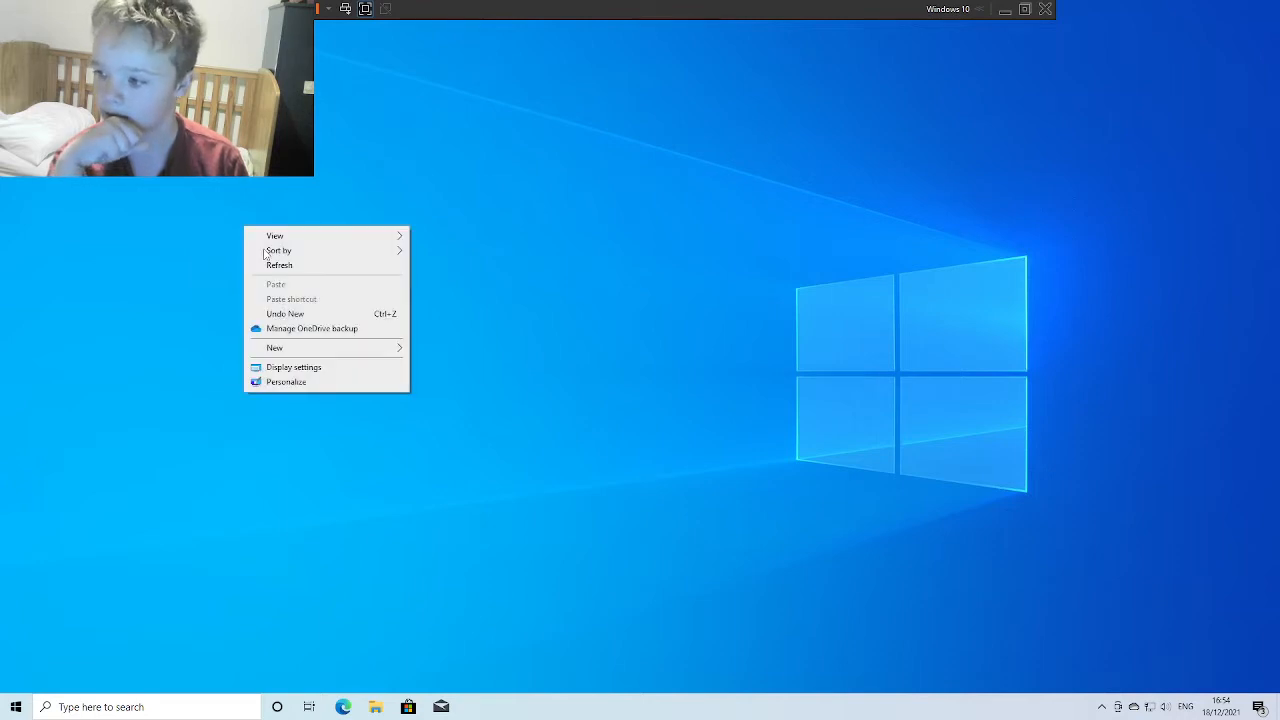
pyautogui.moveTo(300, 348)
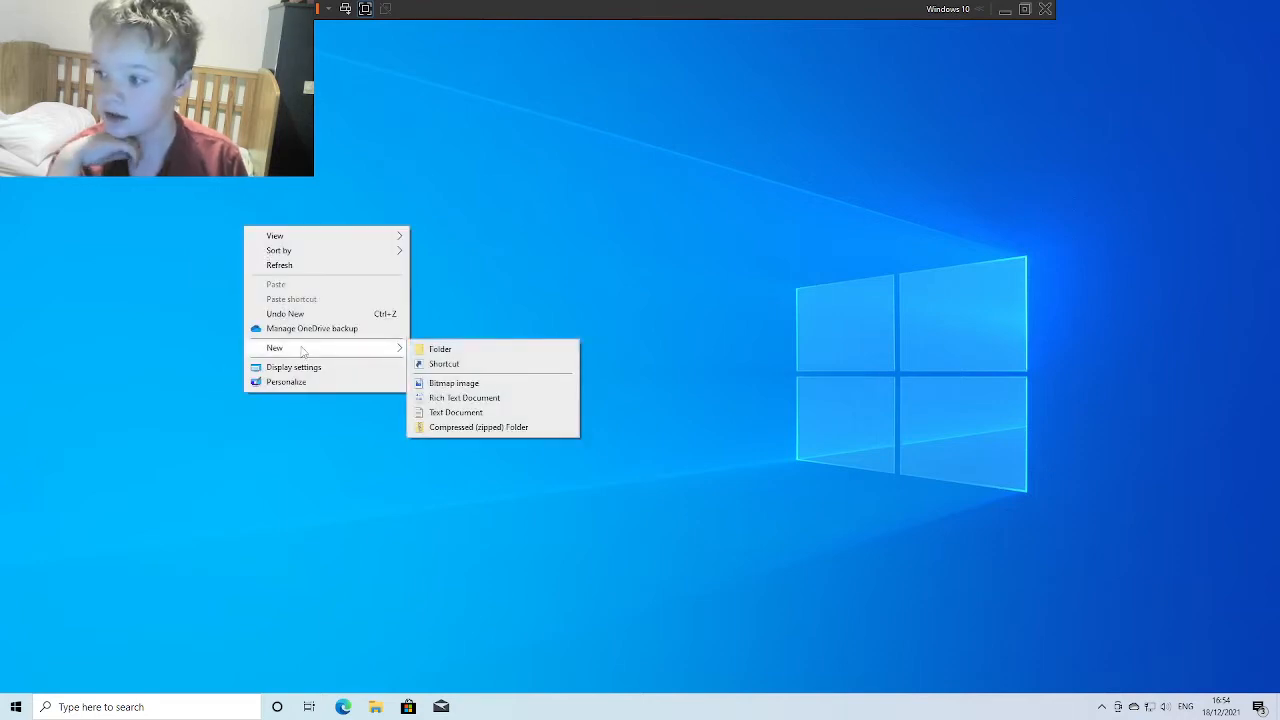
pyautogui.click(448, 362)
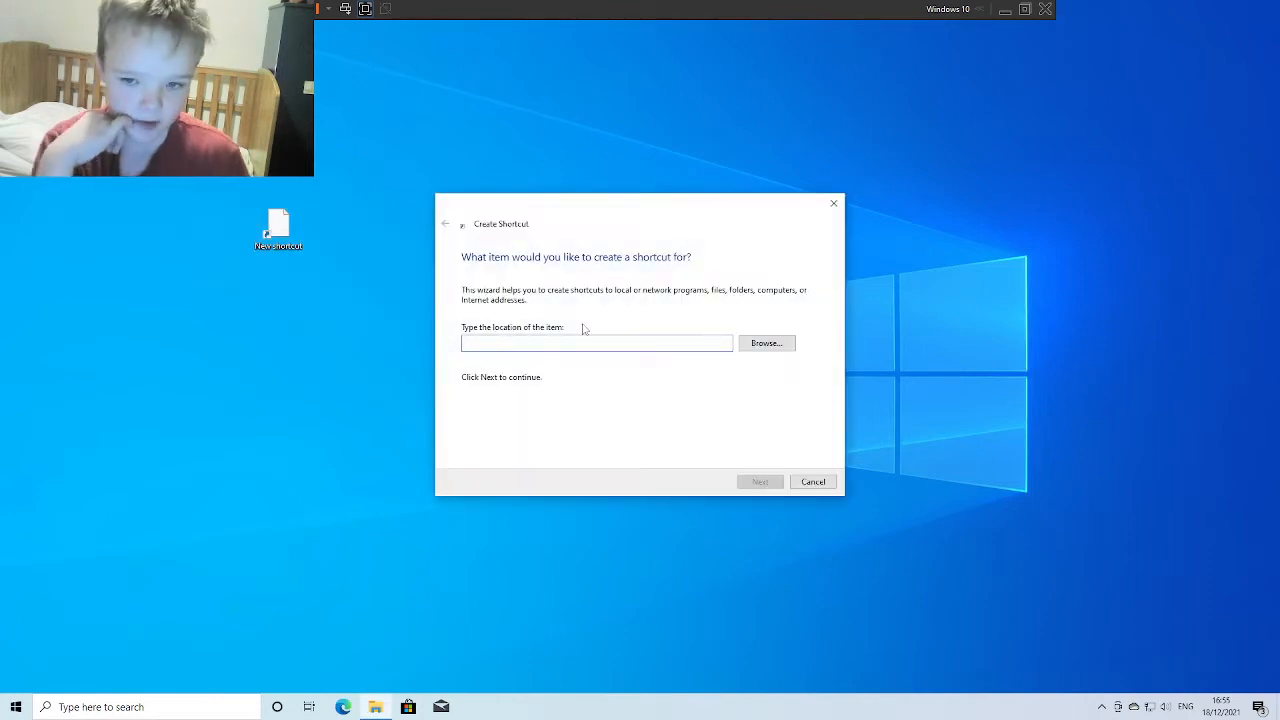
pyautogui.write('C:\\')
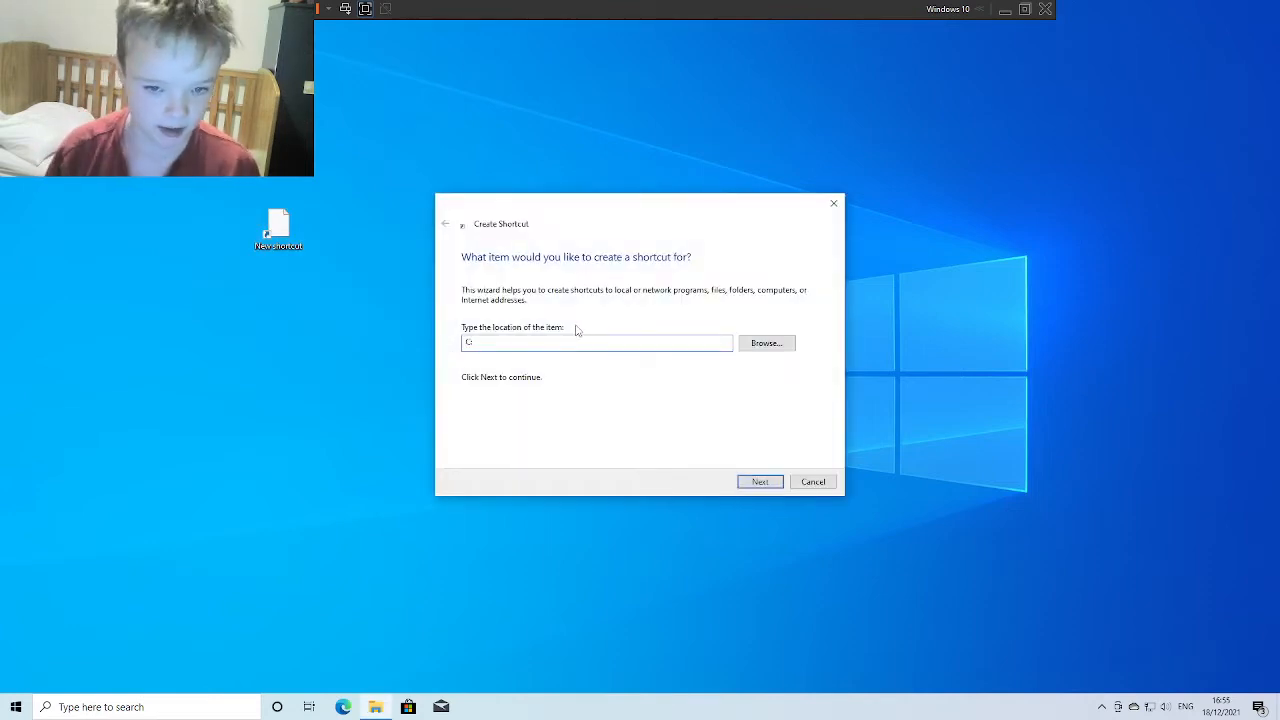
pyautogui.press('Down')
pyautogui.press('Down')
pyautogui.press('Down')
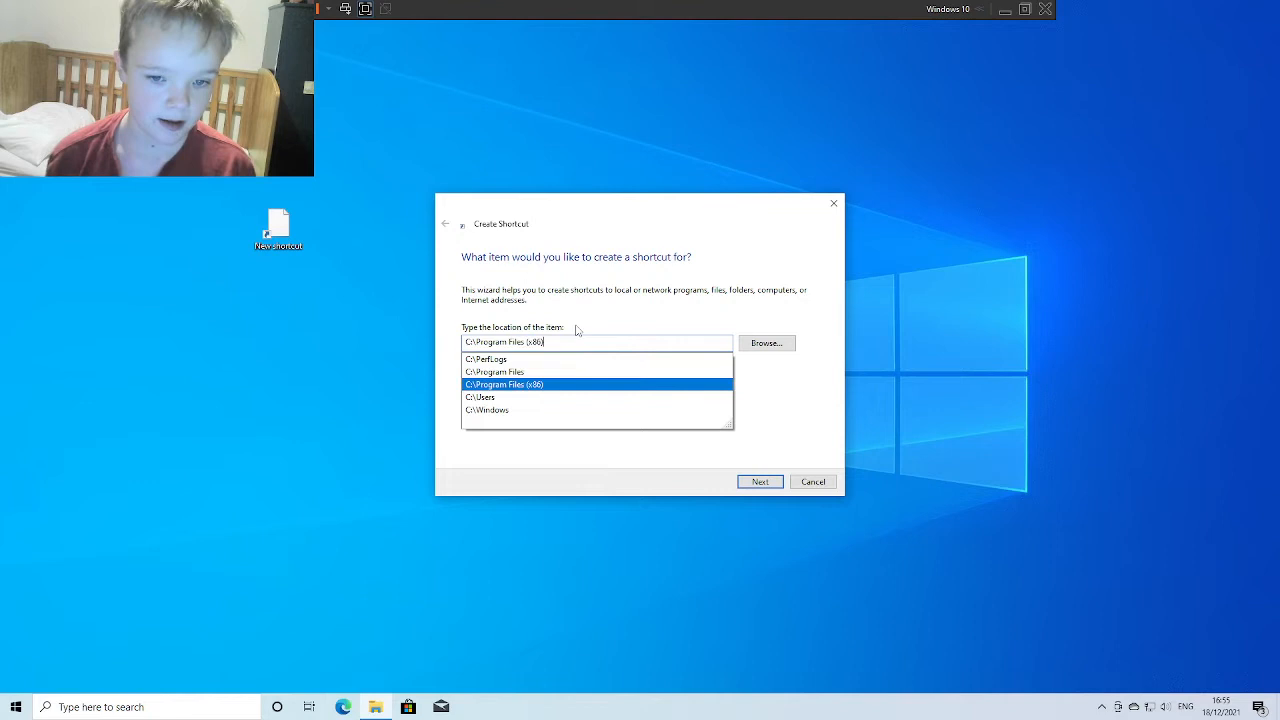
pyautogui.write('\\Users\\')
pyautogui.press('Down')
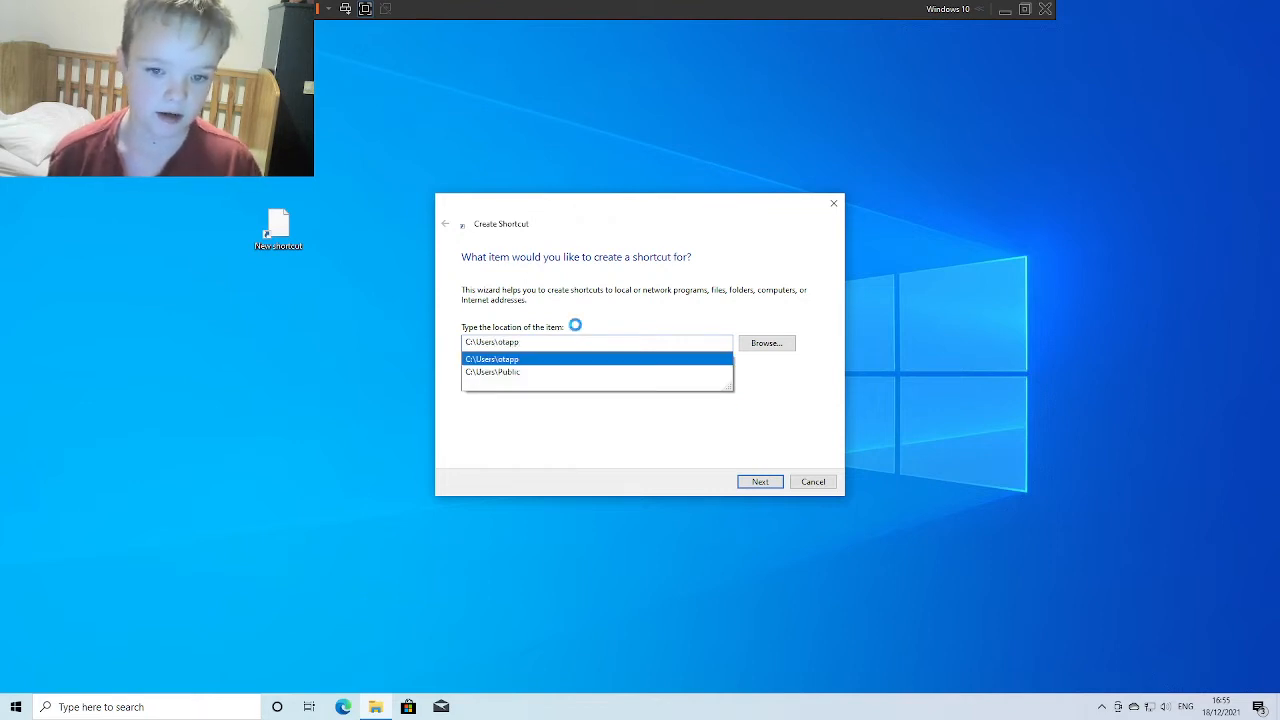
pyautogui.press('Return')
pyautogui.write('O')
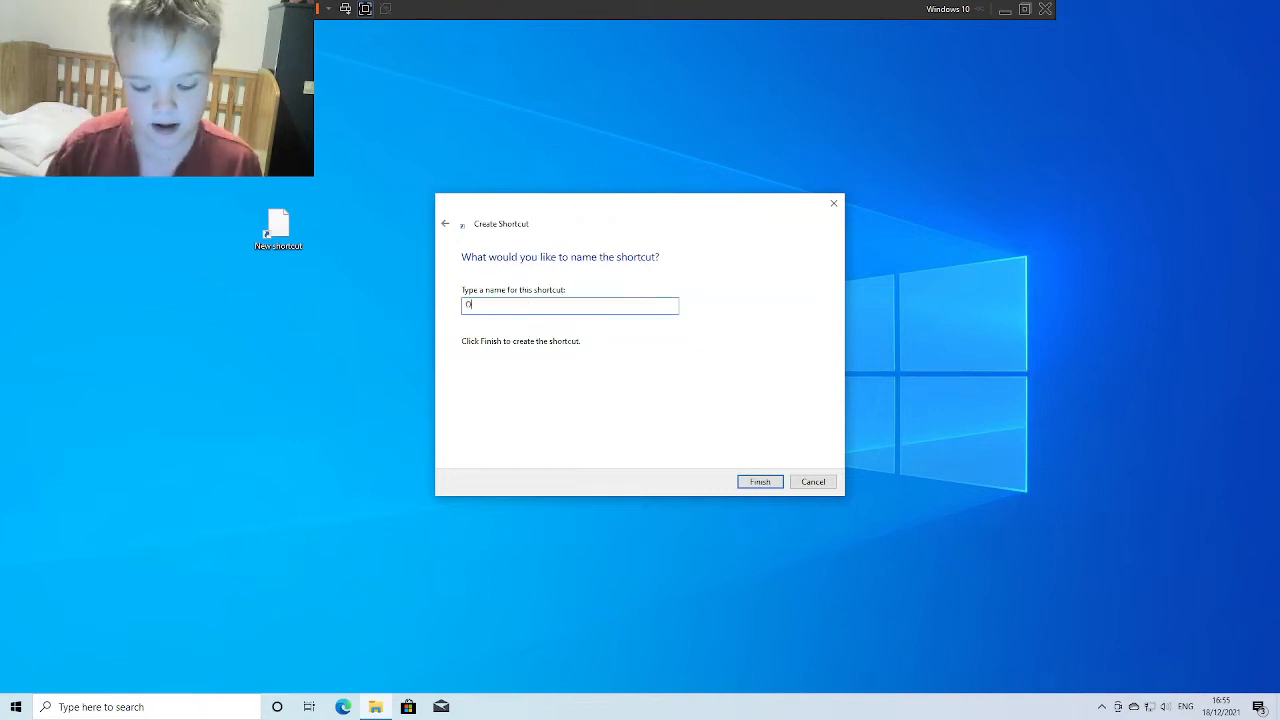
pyautogui.write('liver Use')
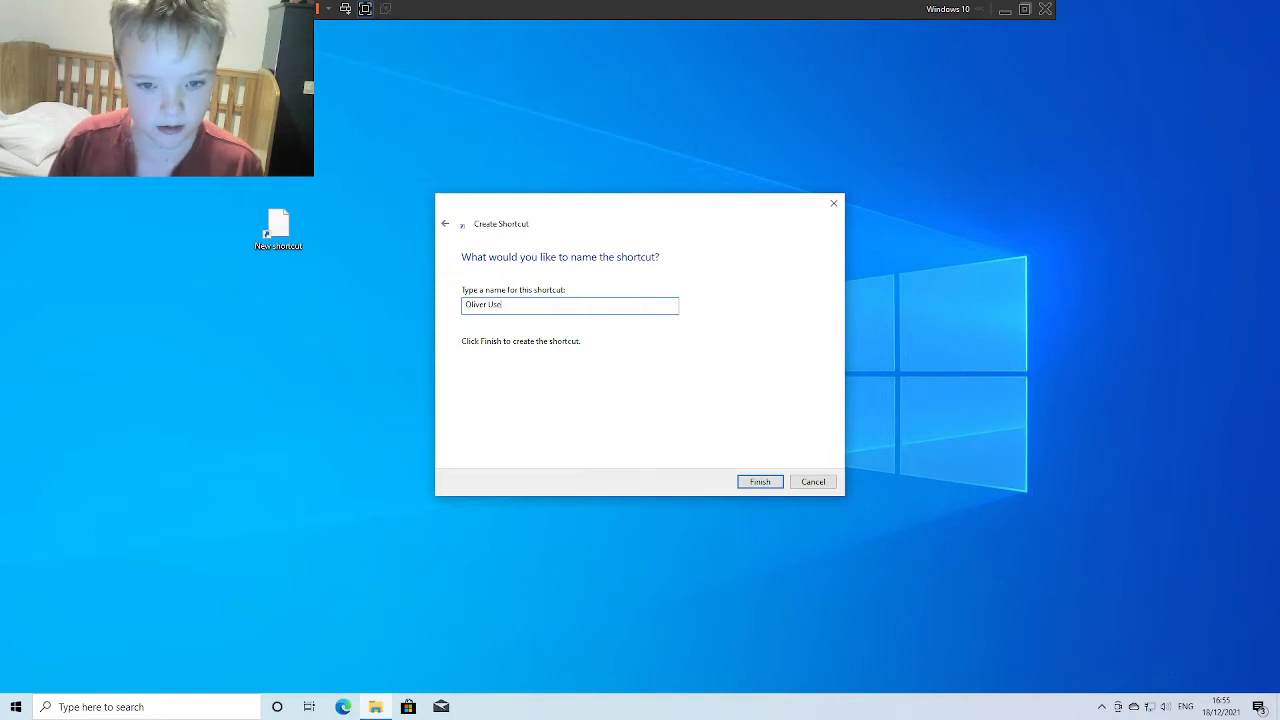
pyautogui.write('r Folder')
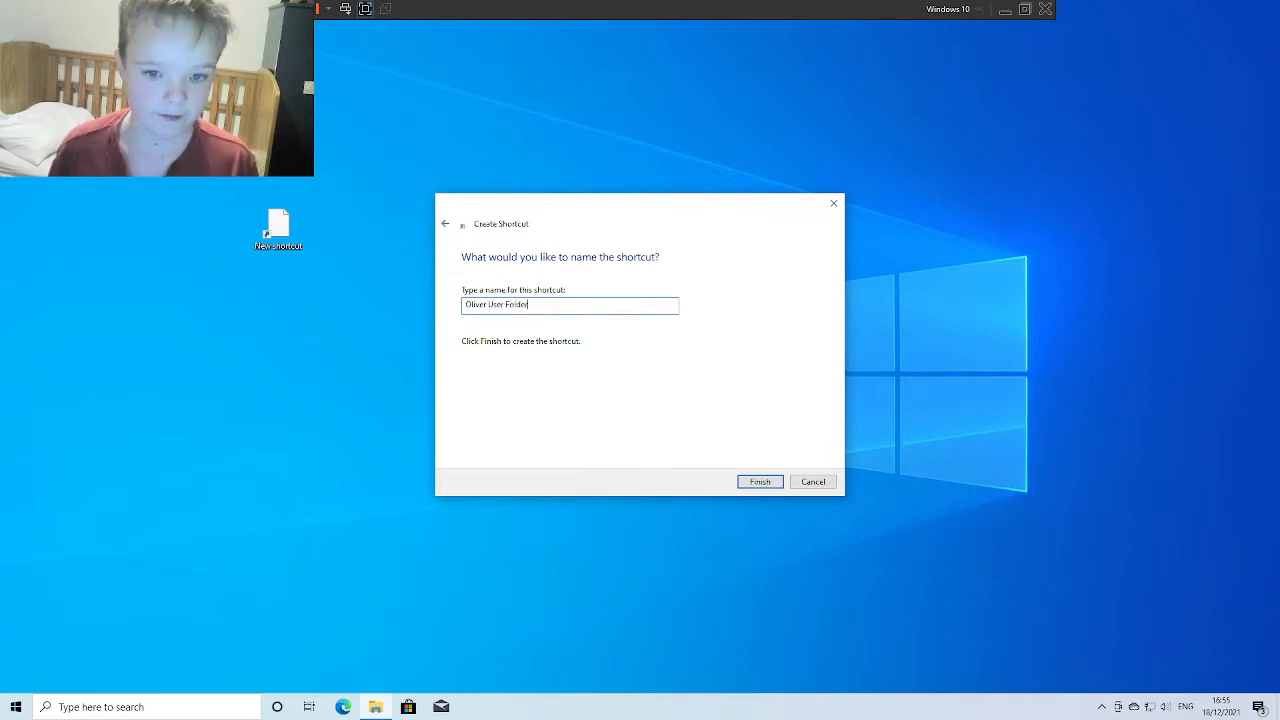
pyautogui.press('Return')
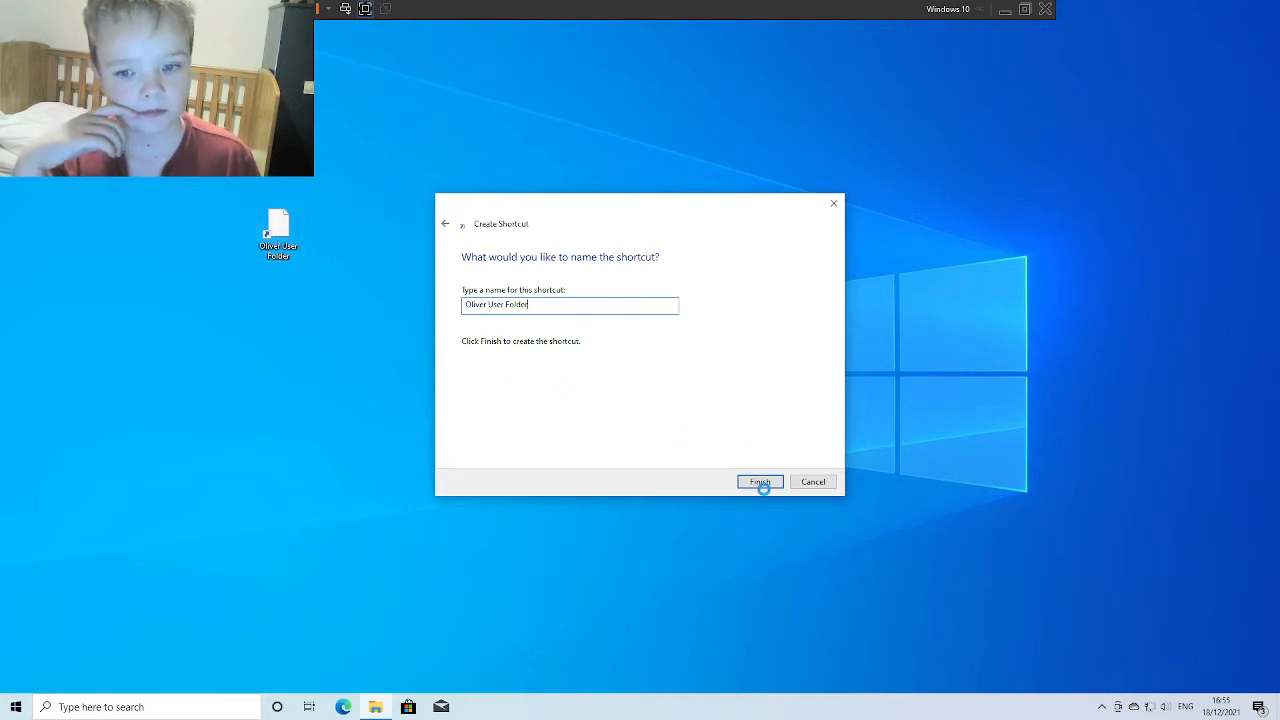
pyautogui.press('Return')
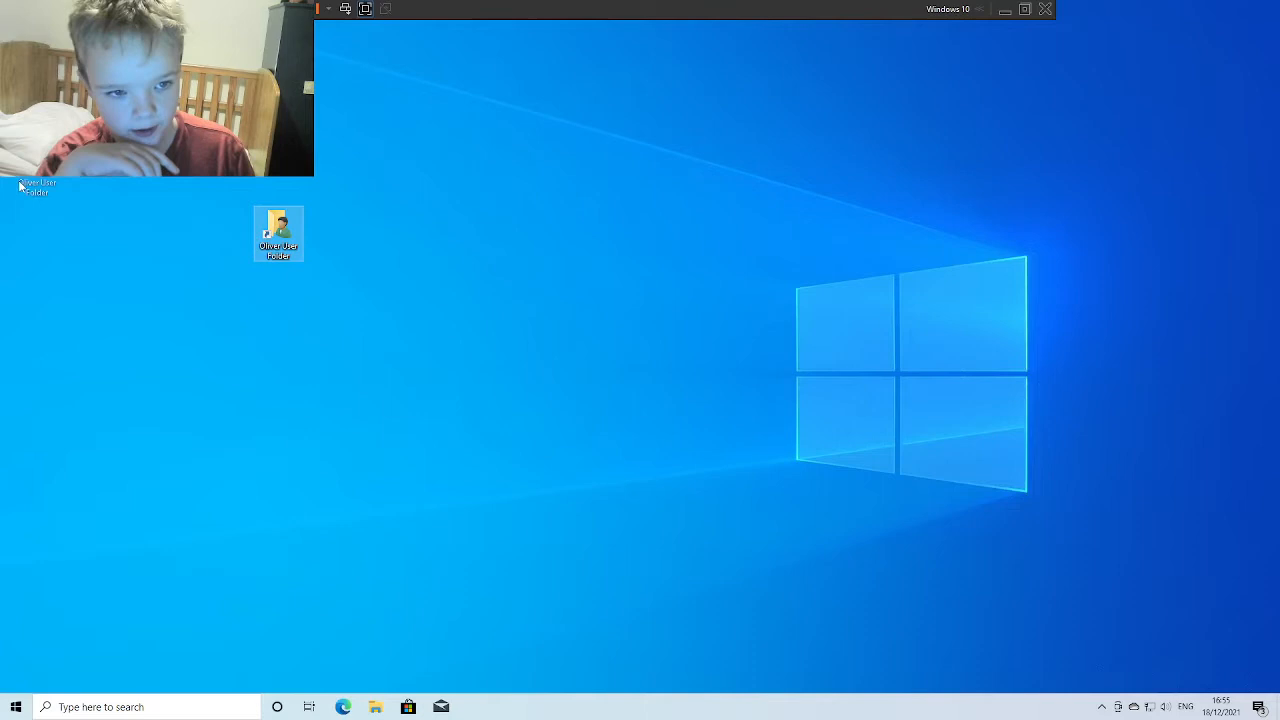
# Move the shortcut to the desktop's top-left corner and launch Notepad from Start search
pyautogui.moveTo(278, 235); pyautogui.dragTo(25, 160)
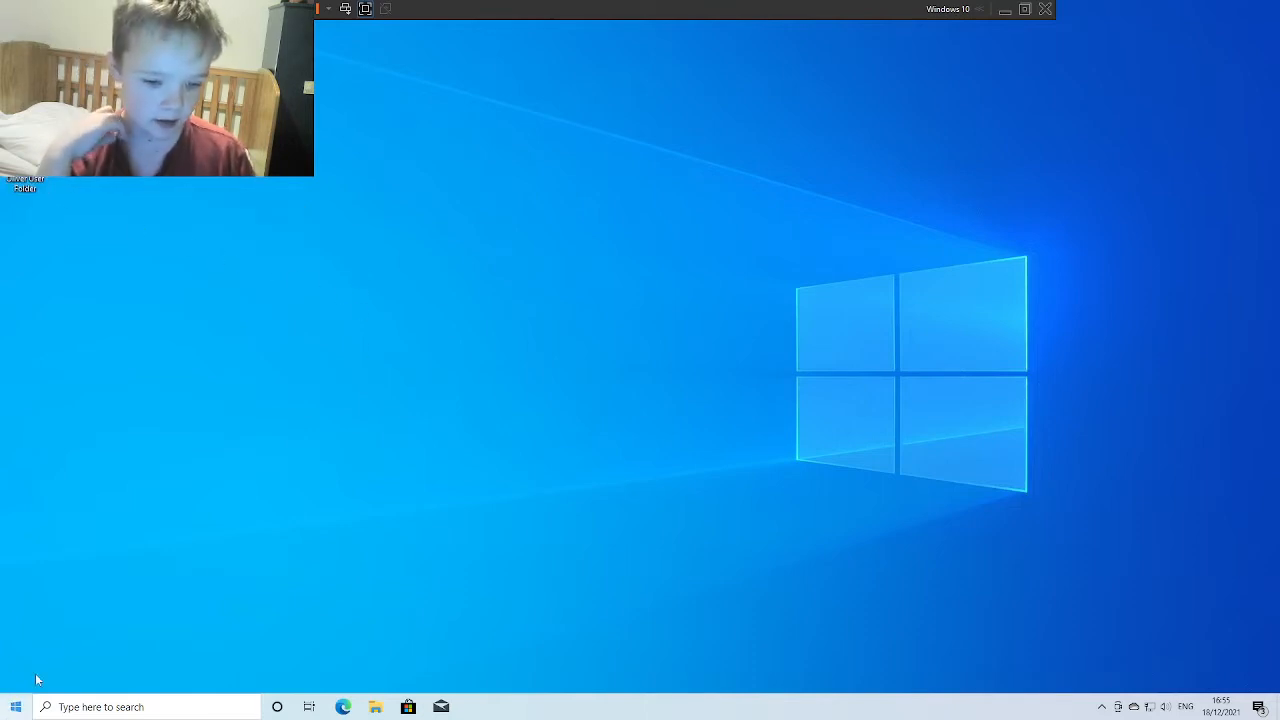
pyautogui.click(15, 707)
pyautogui.write('no')
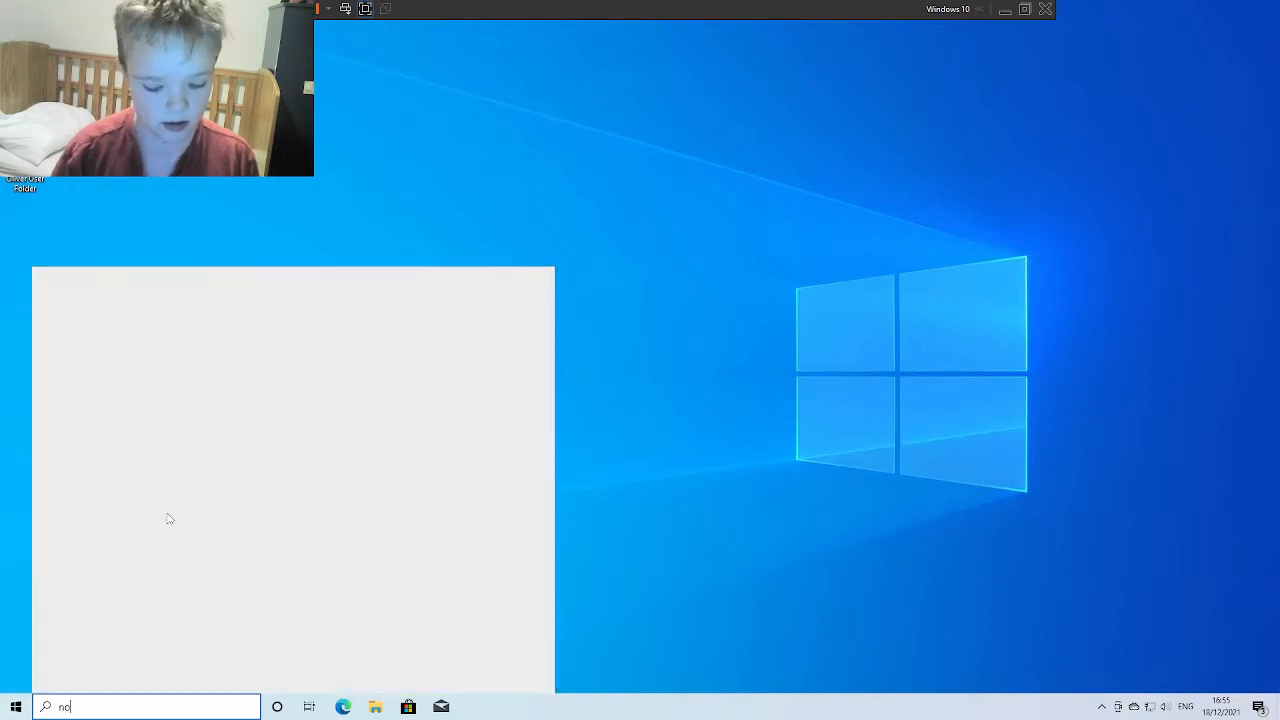
pyautogui.write('tepad')
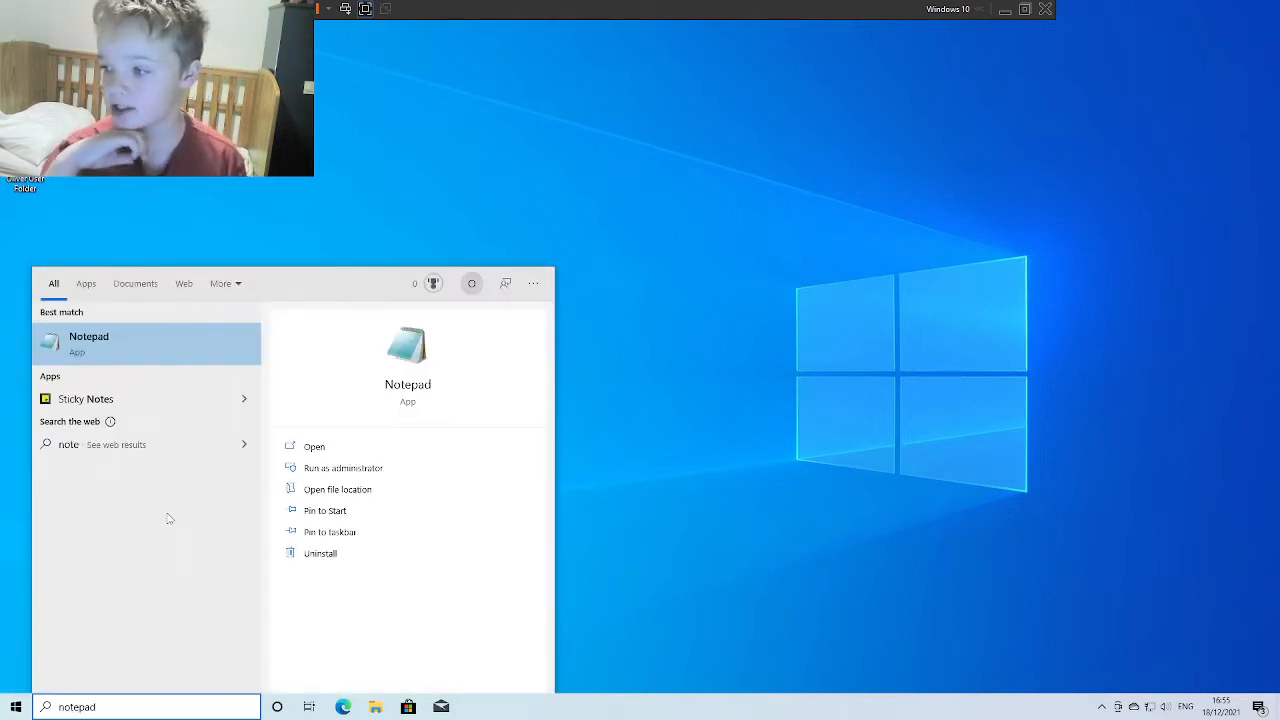
pyautogui.press('Return')
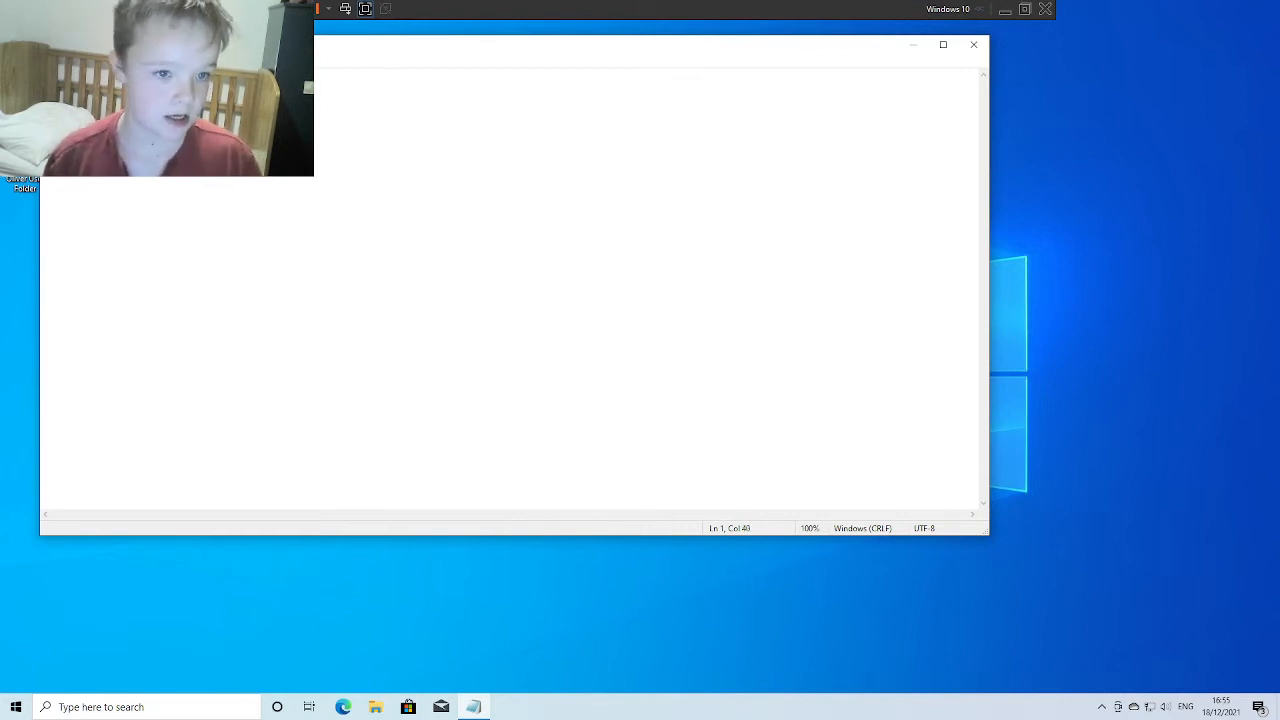
pyautogui.hotkey('alt', 'f')
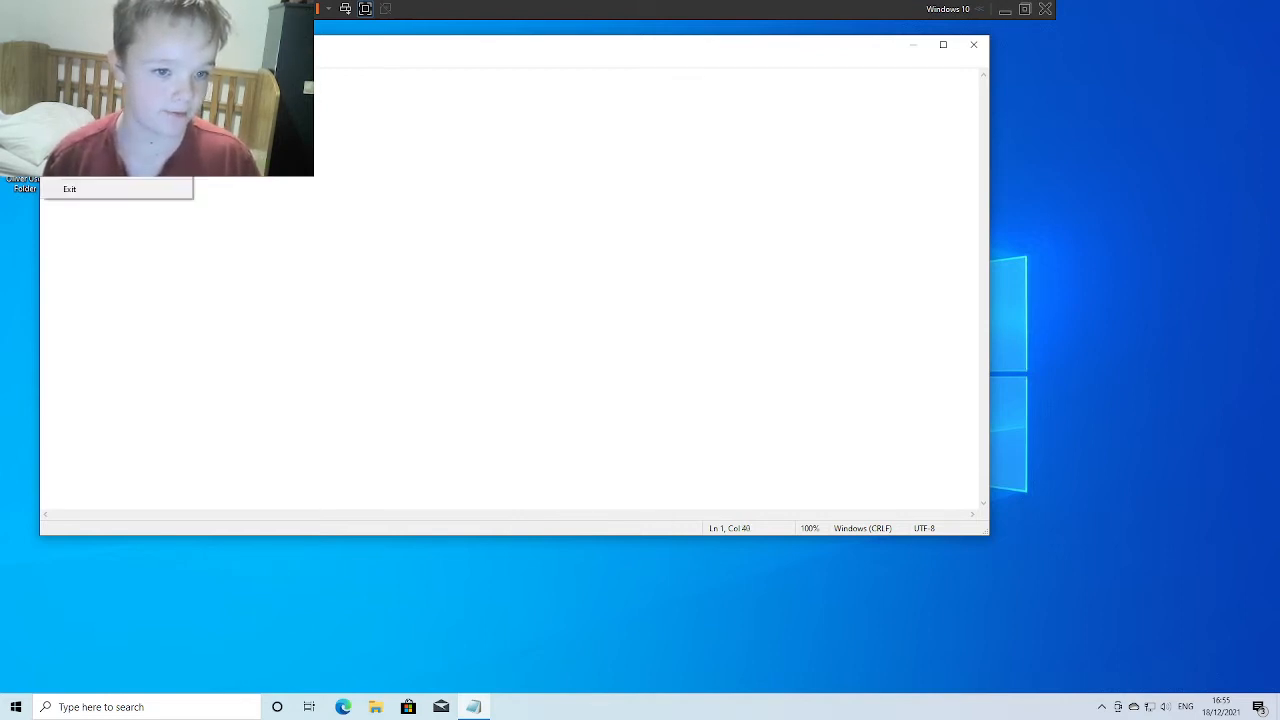
pyautogui.press('Escape')
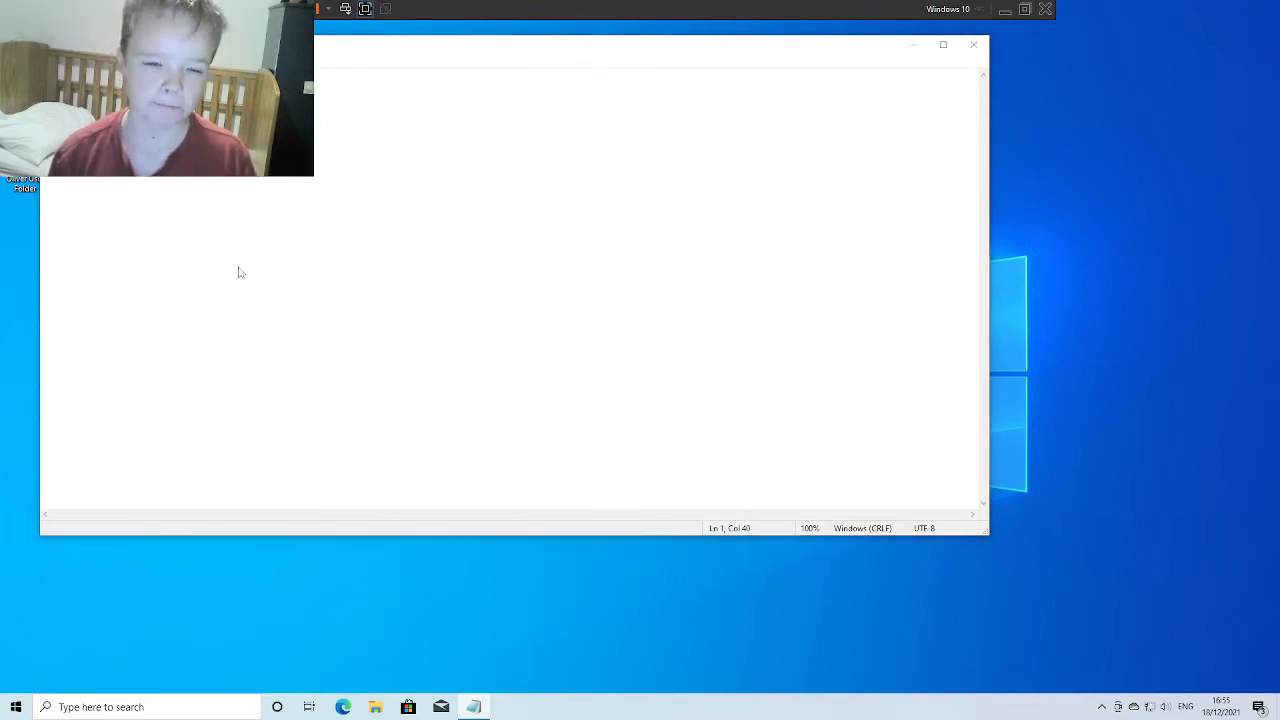
# Begin saving the note and browse to the vmware-host network share
pyautogui.hotkey('ctrl', 's')
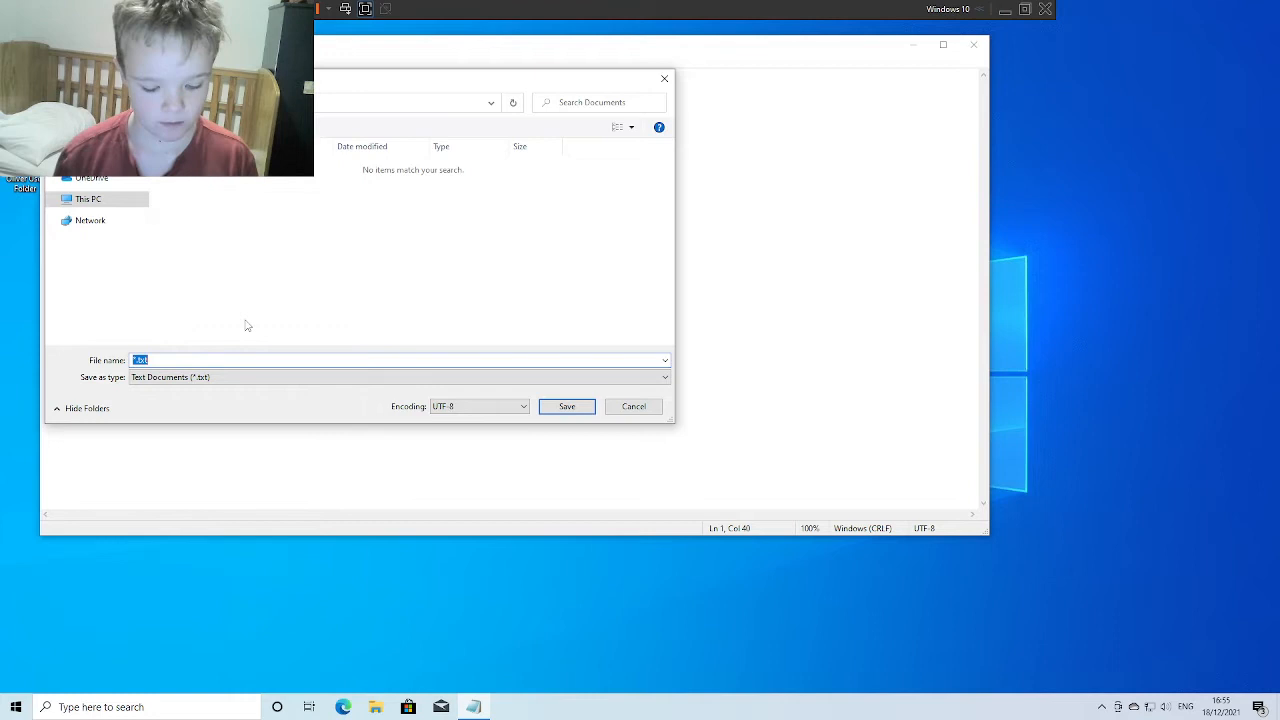
pyautogui.write('Test')
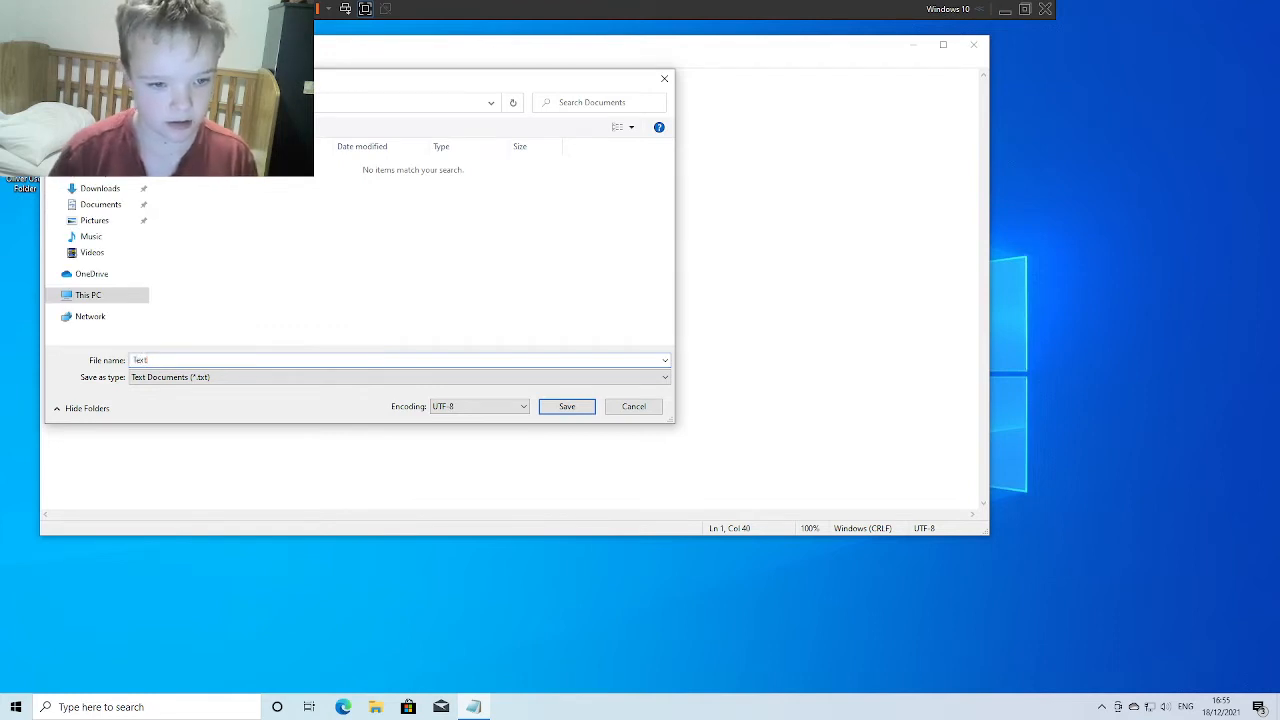
pyautogui.write('xt Document')
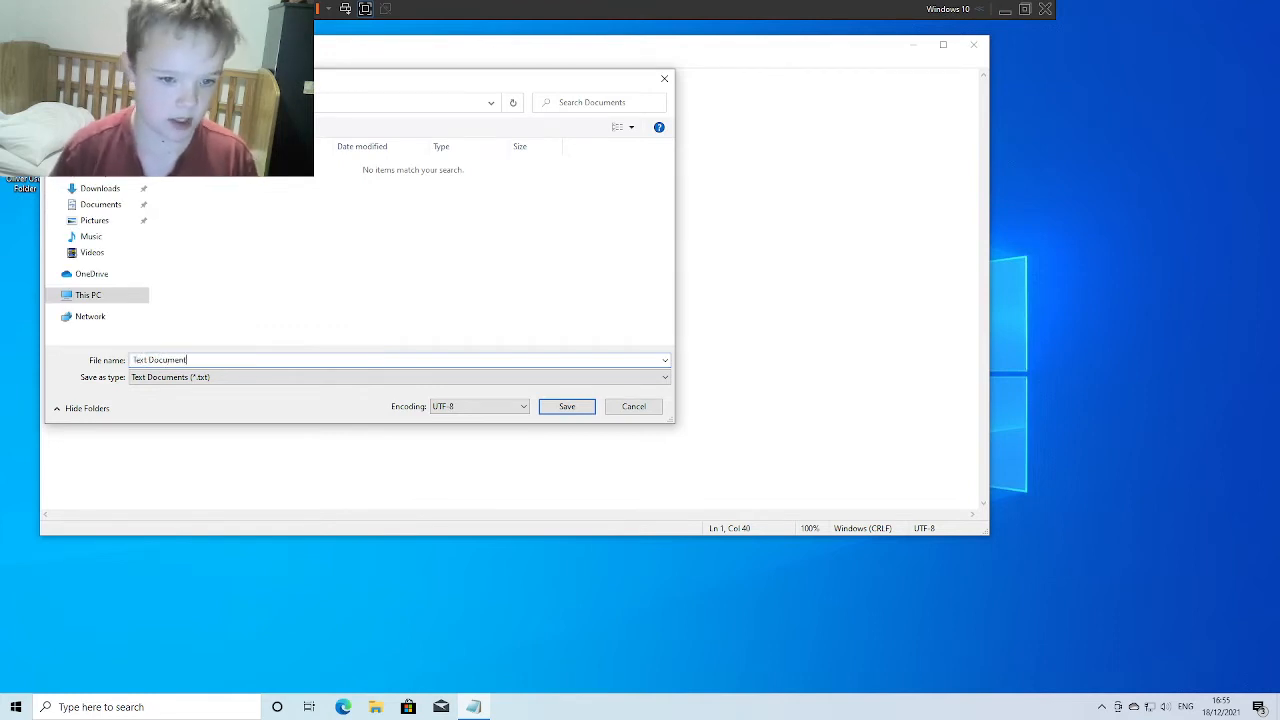
pyautogui.click(90, 316)
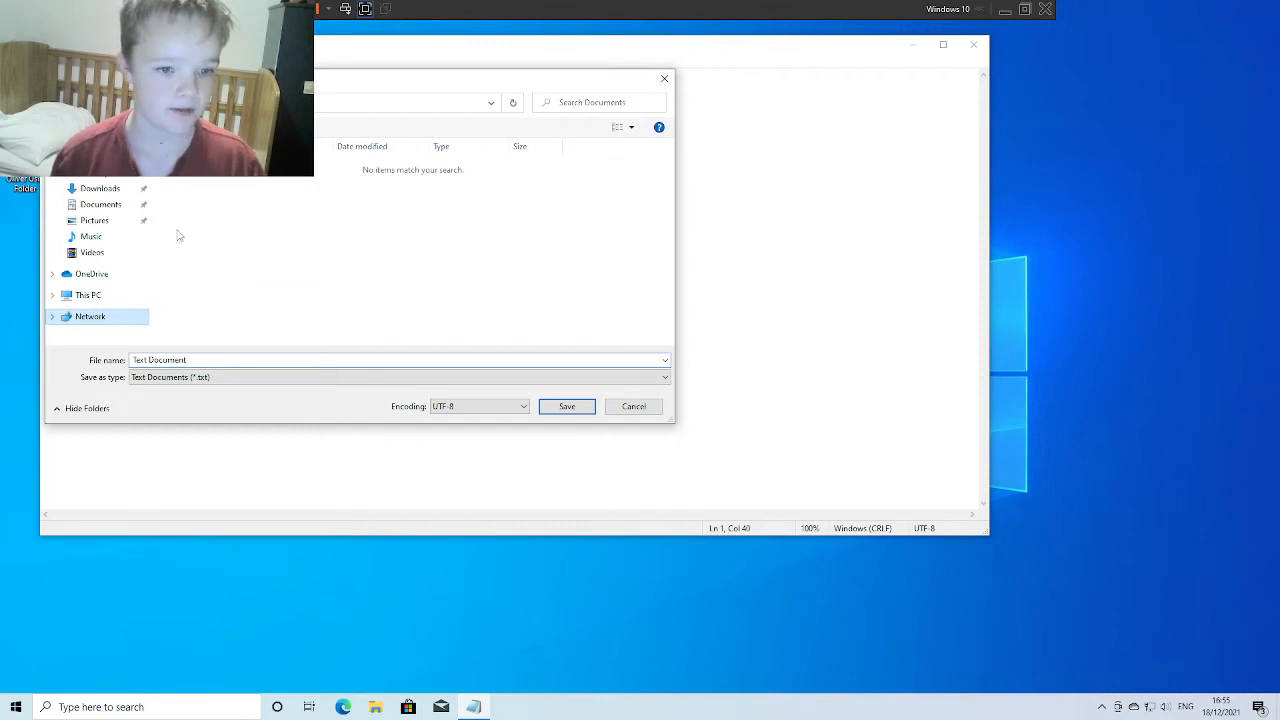
pyautogui.press('Return')
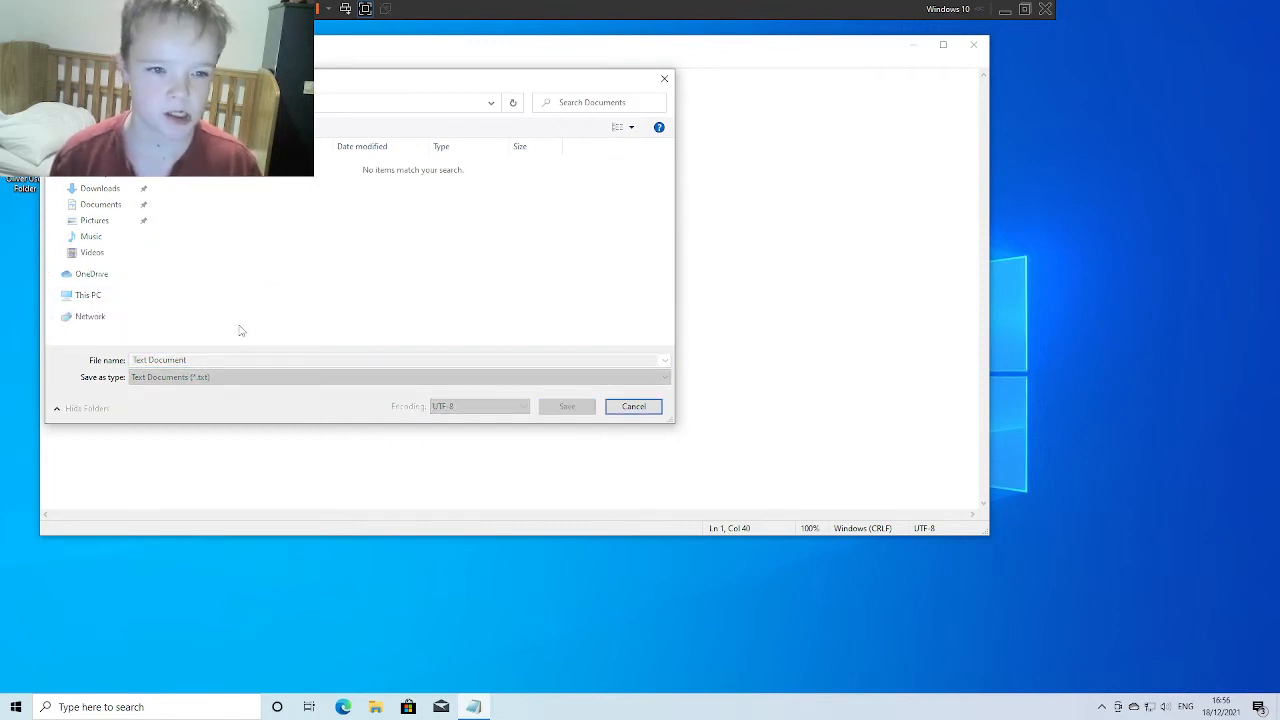
pyautogui.click(90, 316)
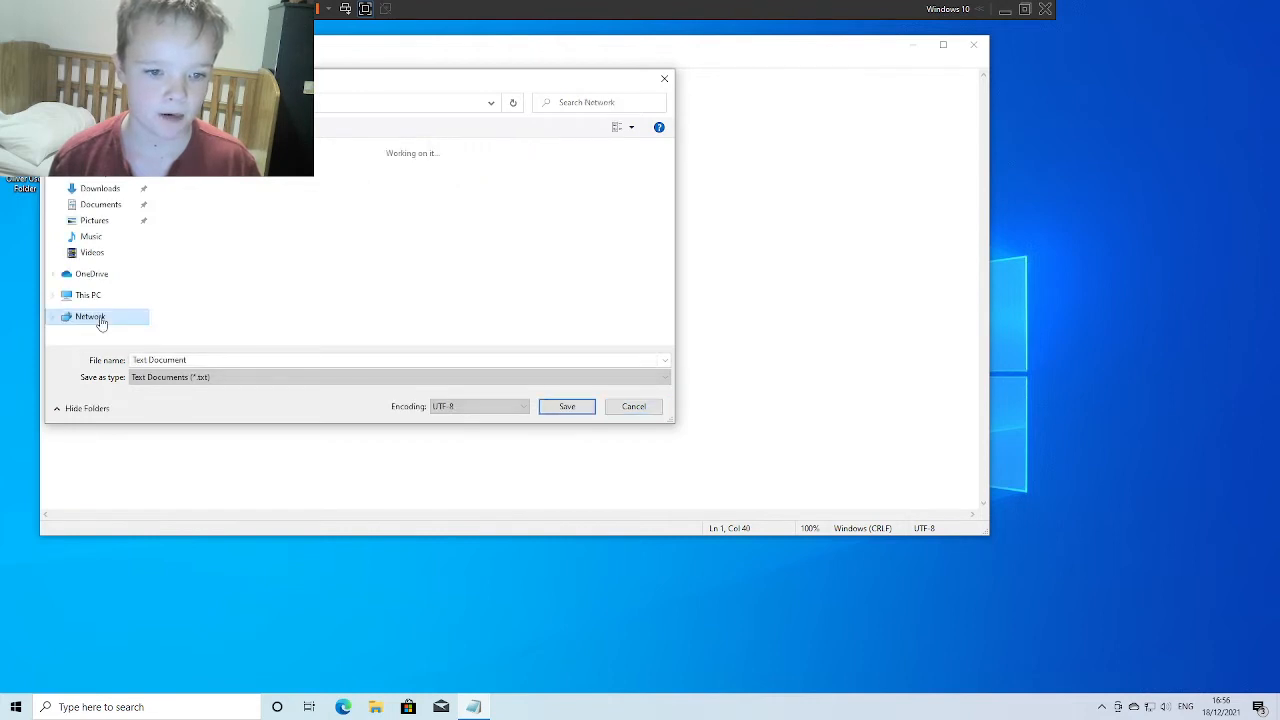
pyautogui.doubleClick(385, 186)
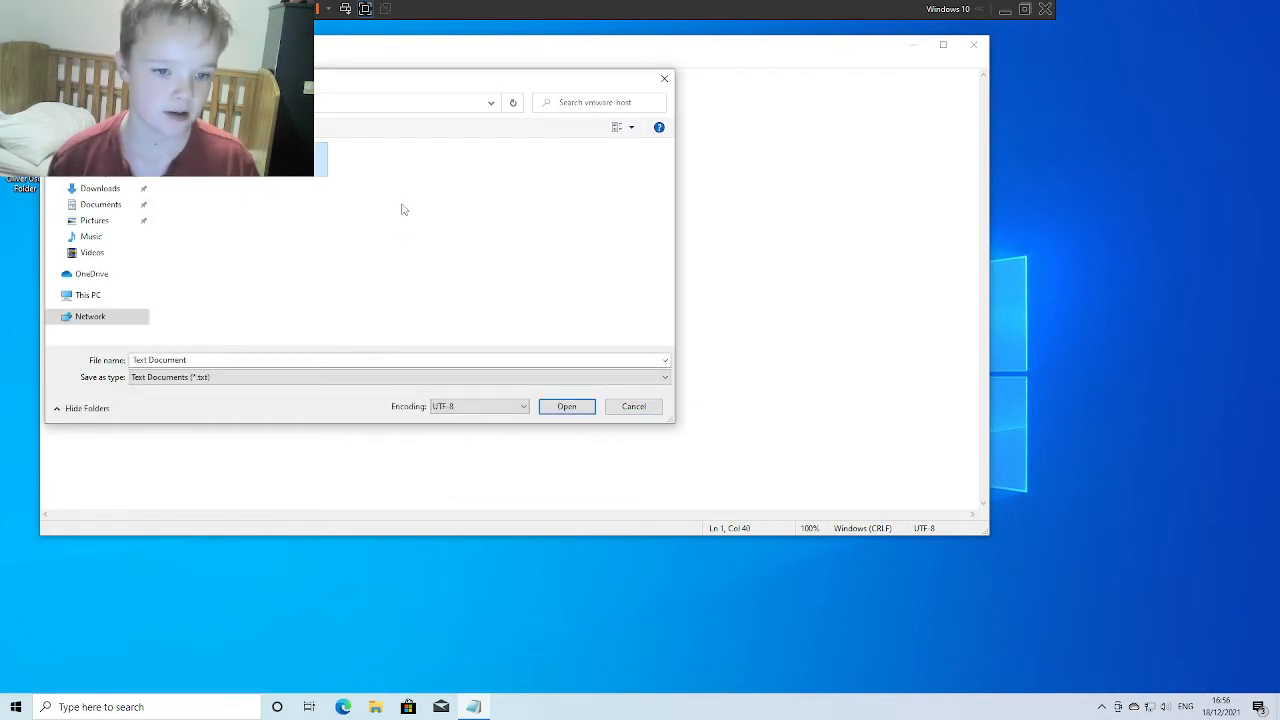
# Save the note into the host PC's C:\Users profile OneDrive Documents folder
pyautogui.doubleClick(250, 166)
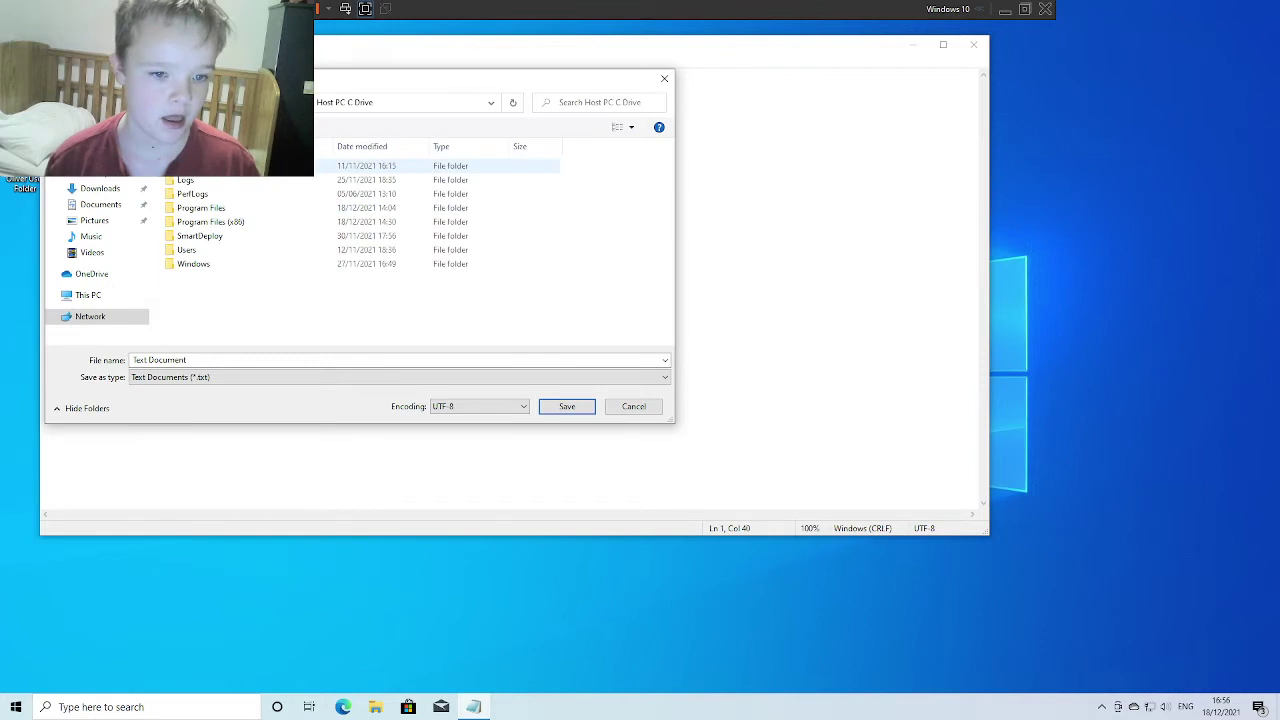
pyautogui.doubleClick(192, 250)
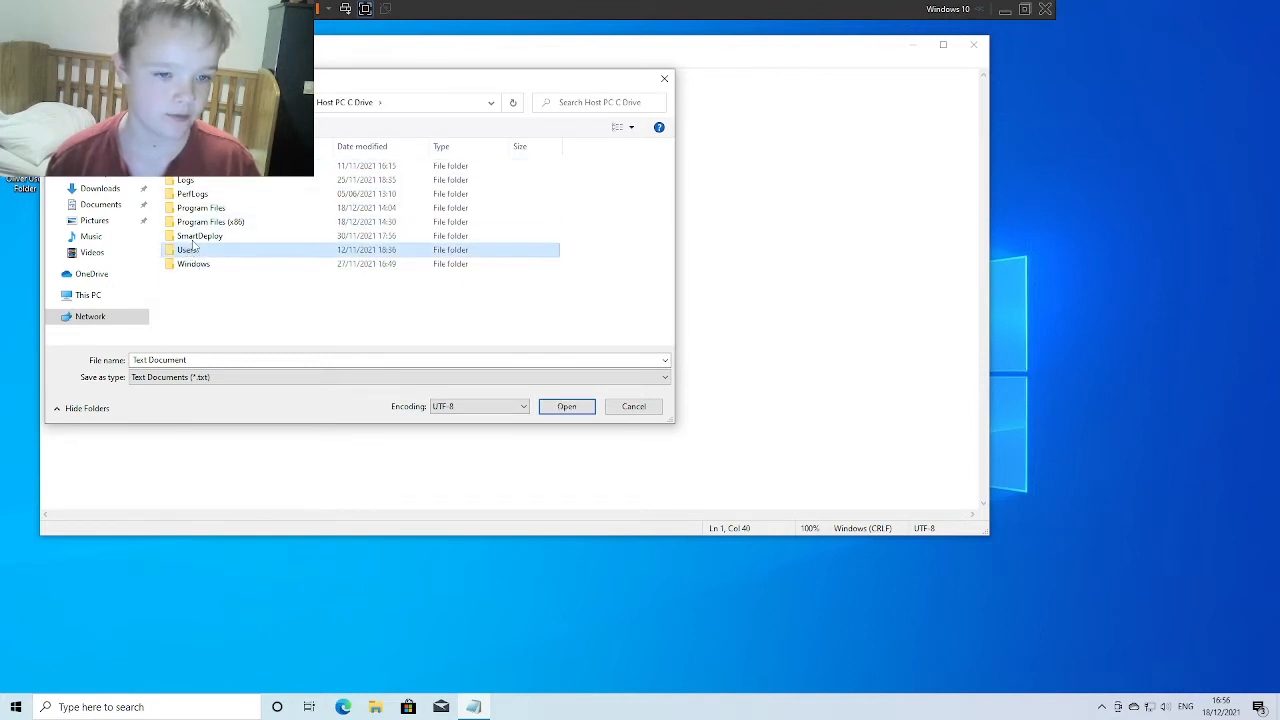
pyautogui.doubleClick(250, 166)
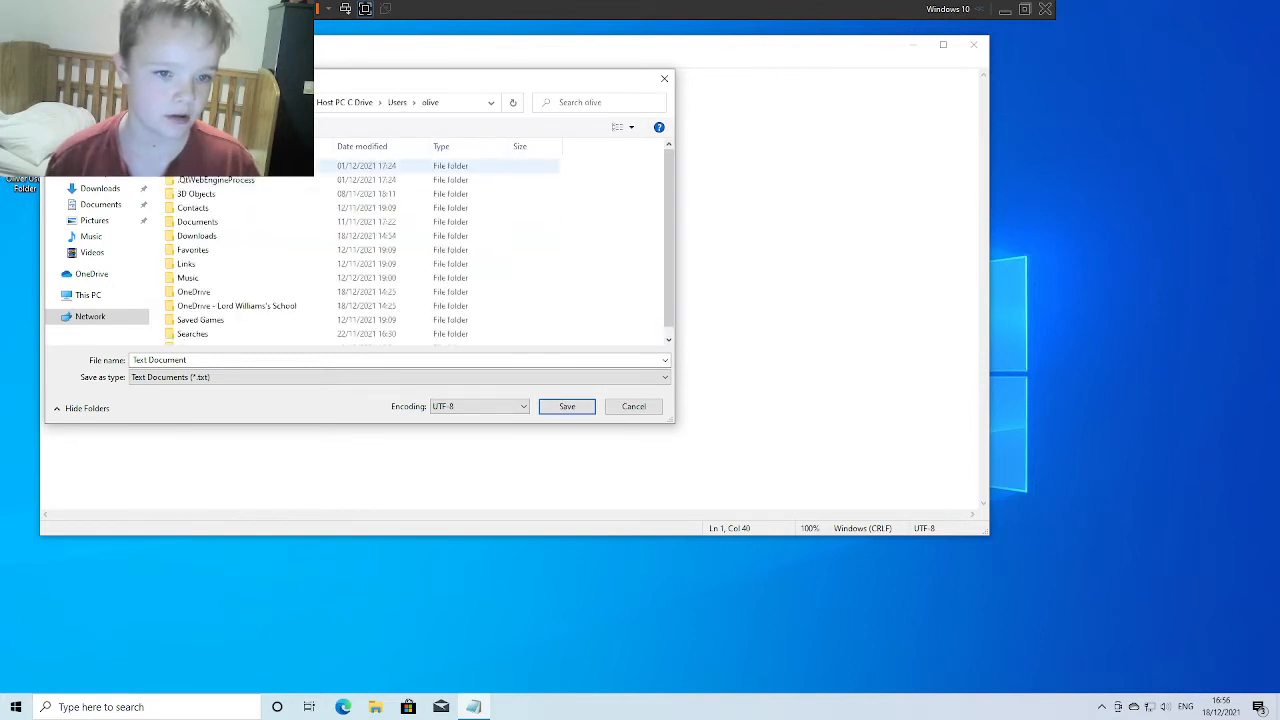
pyautogui.doubleClick(194, 292)
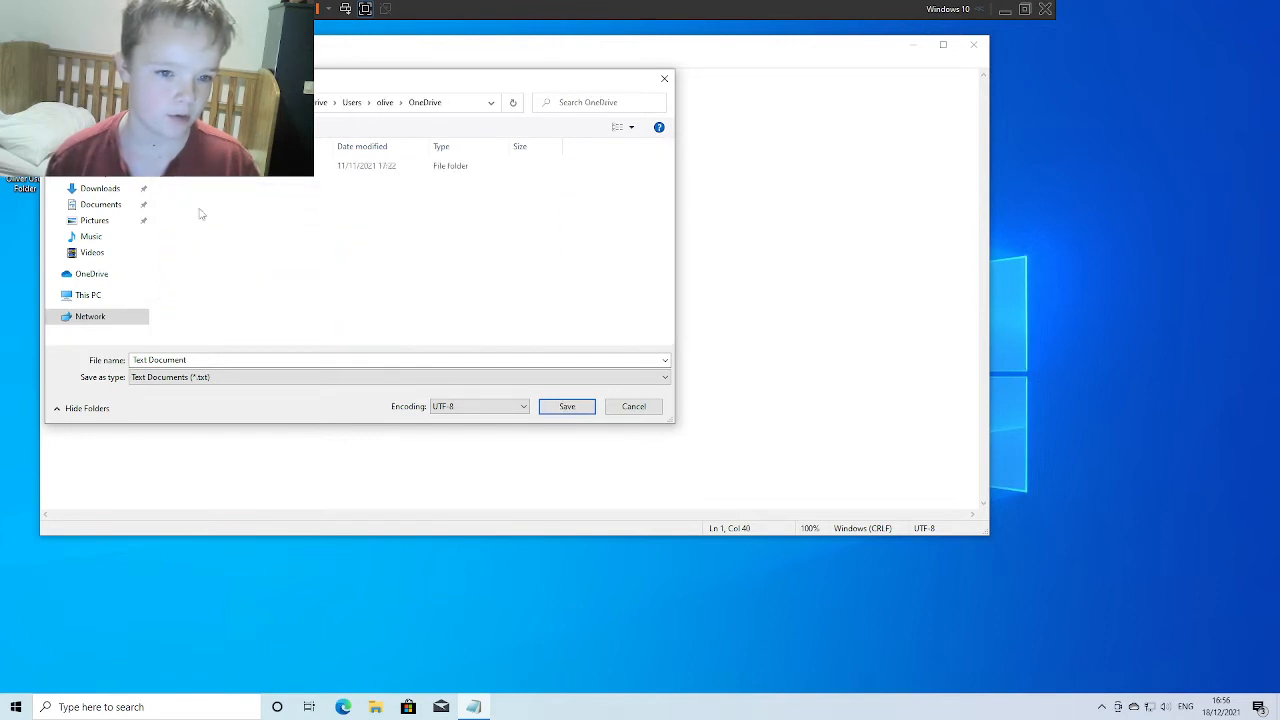
pyautogui.doubleClick(197, 207)
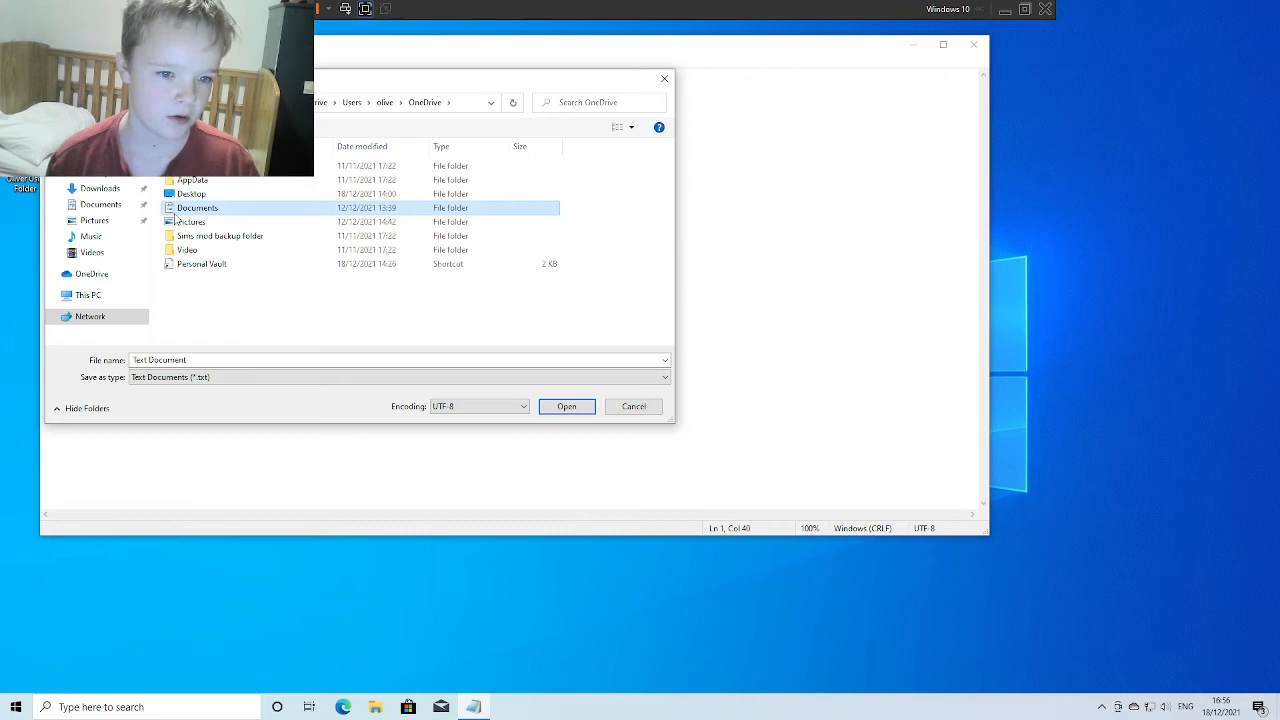
pyautogui.click(567, 406)
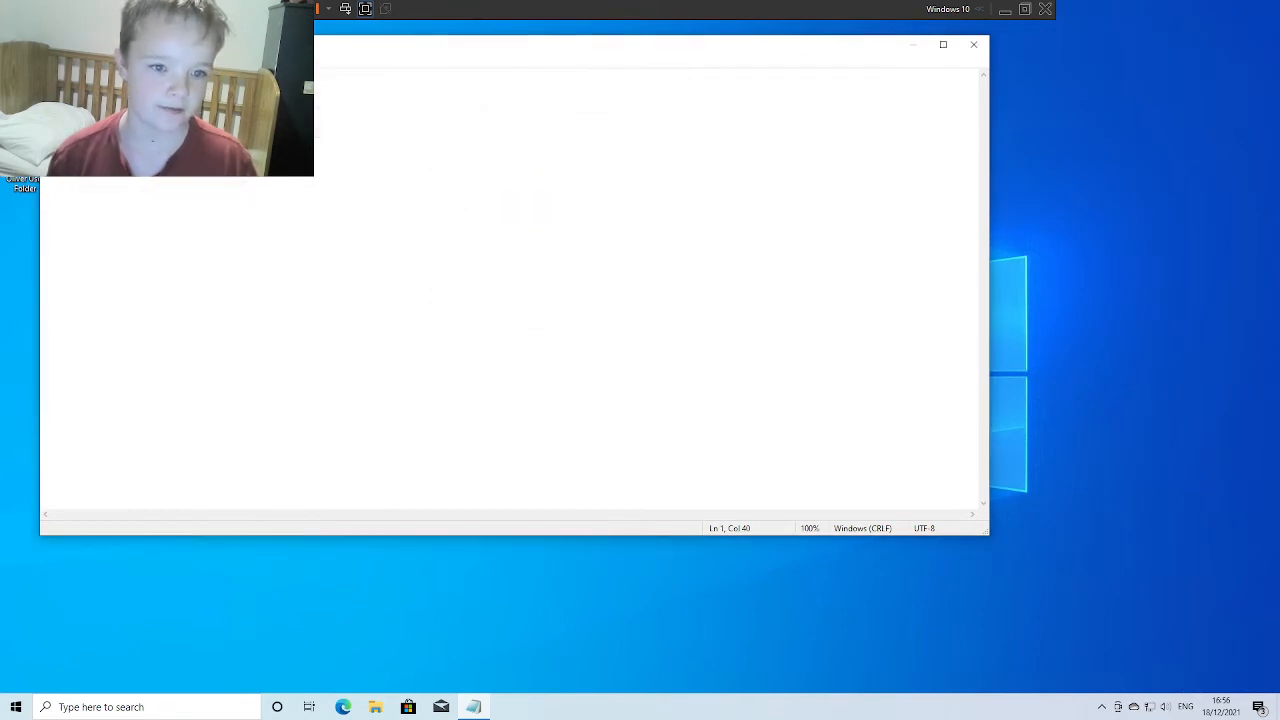
# Close Notepad and launch Calculator from Start search
pyautogui.click(978, 46)
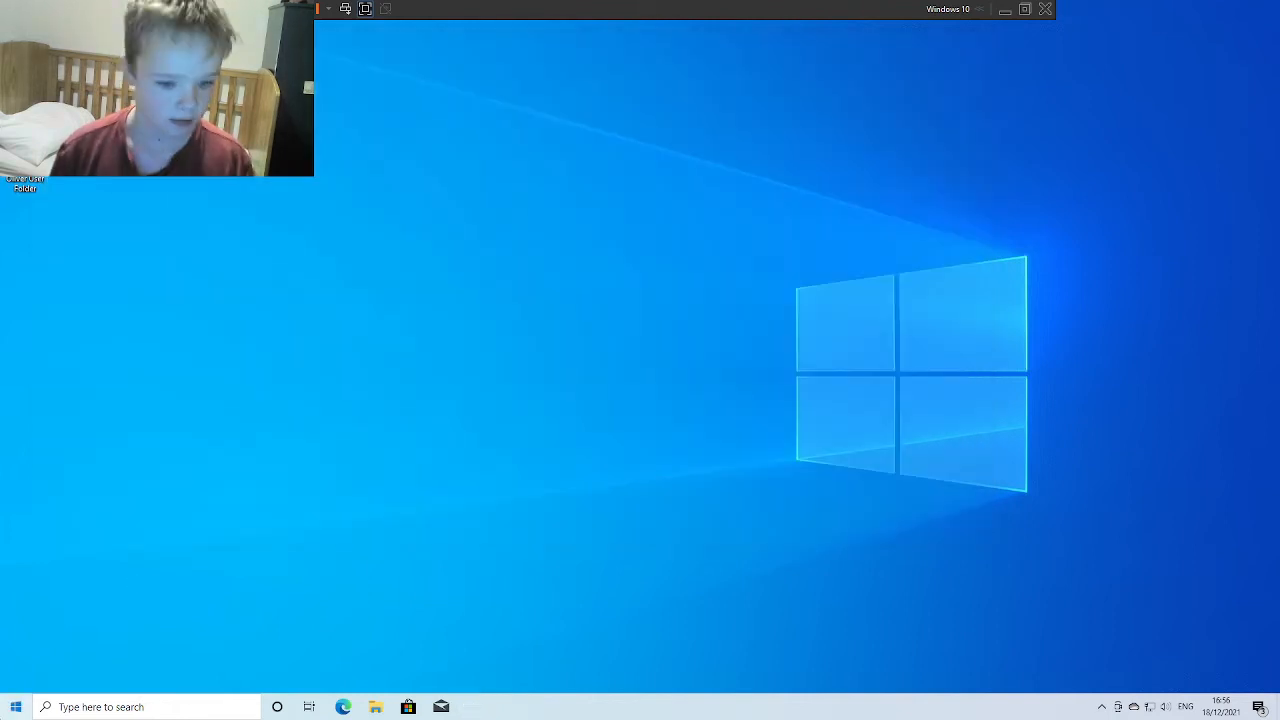
pyautogui.press('super')
pyautogui.write('calculator')
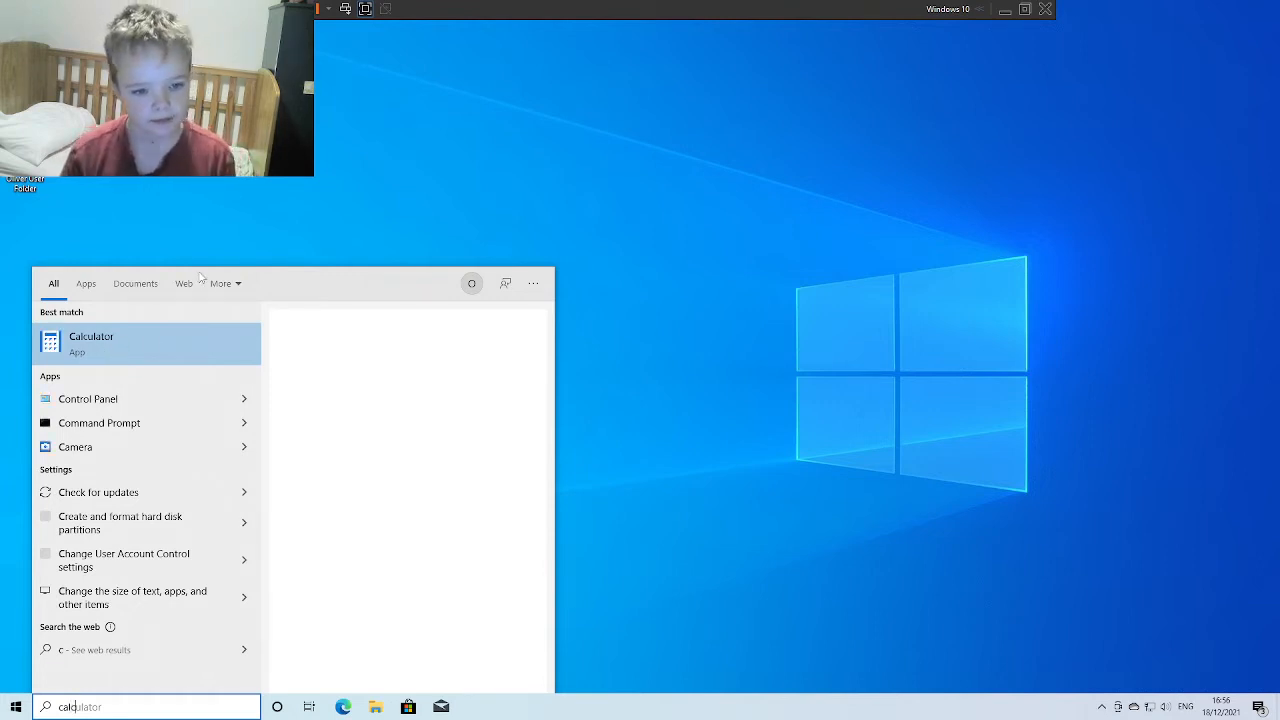
pyautogui.write('c')
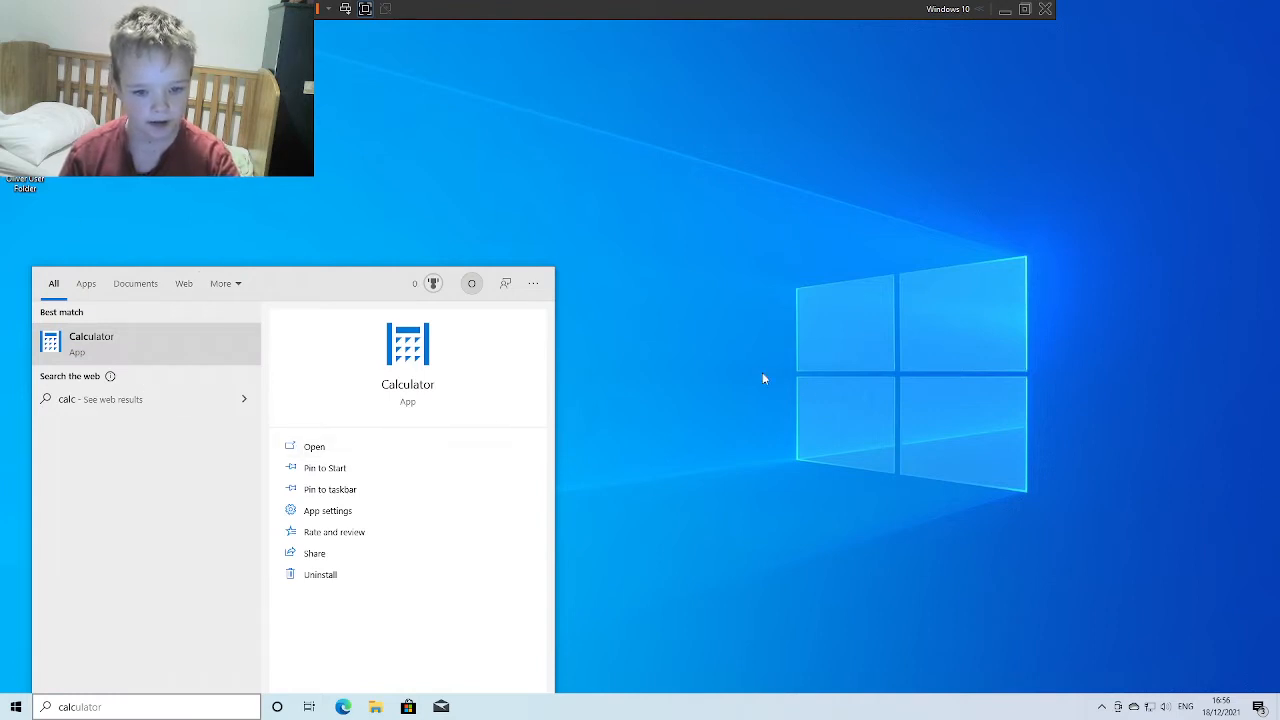
pyautogui.click(408, 384)
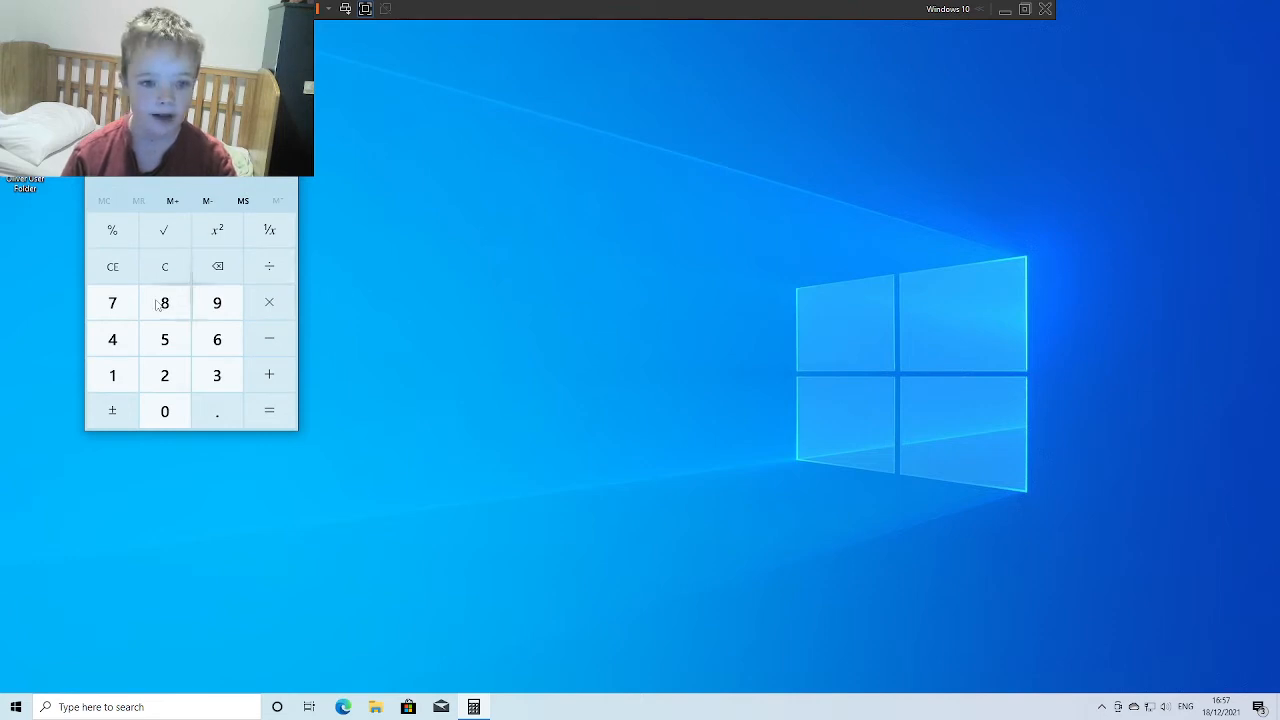
# Enter 4, erase it, then key in 5693 followed by an addition
pyautogui.click(112, 339)
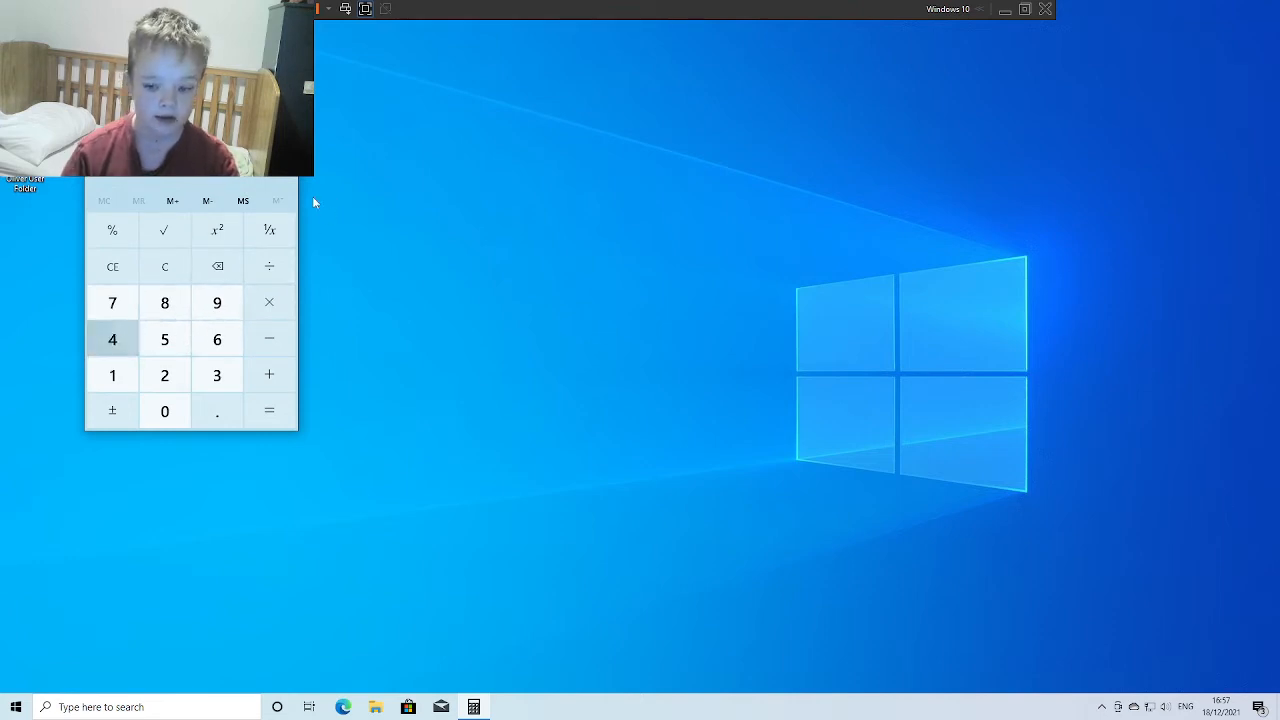
pyautogui.click(217, 266)
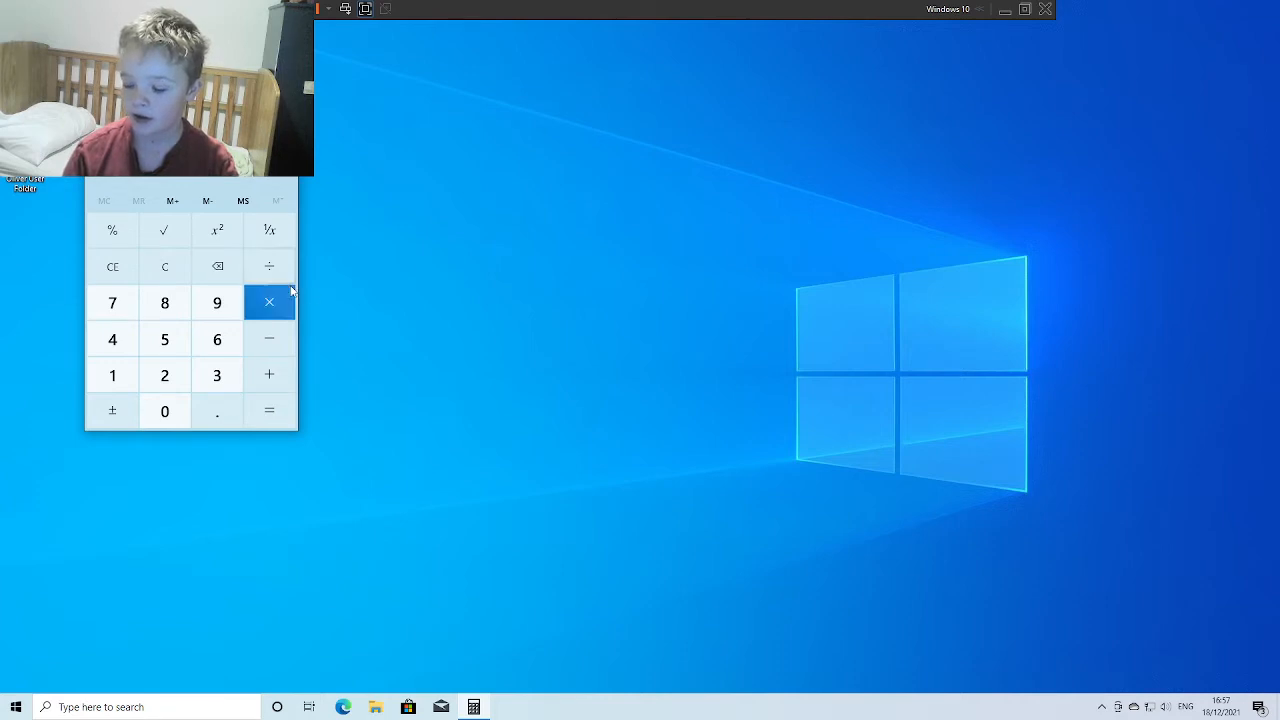
pyautogui.press('5')
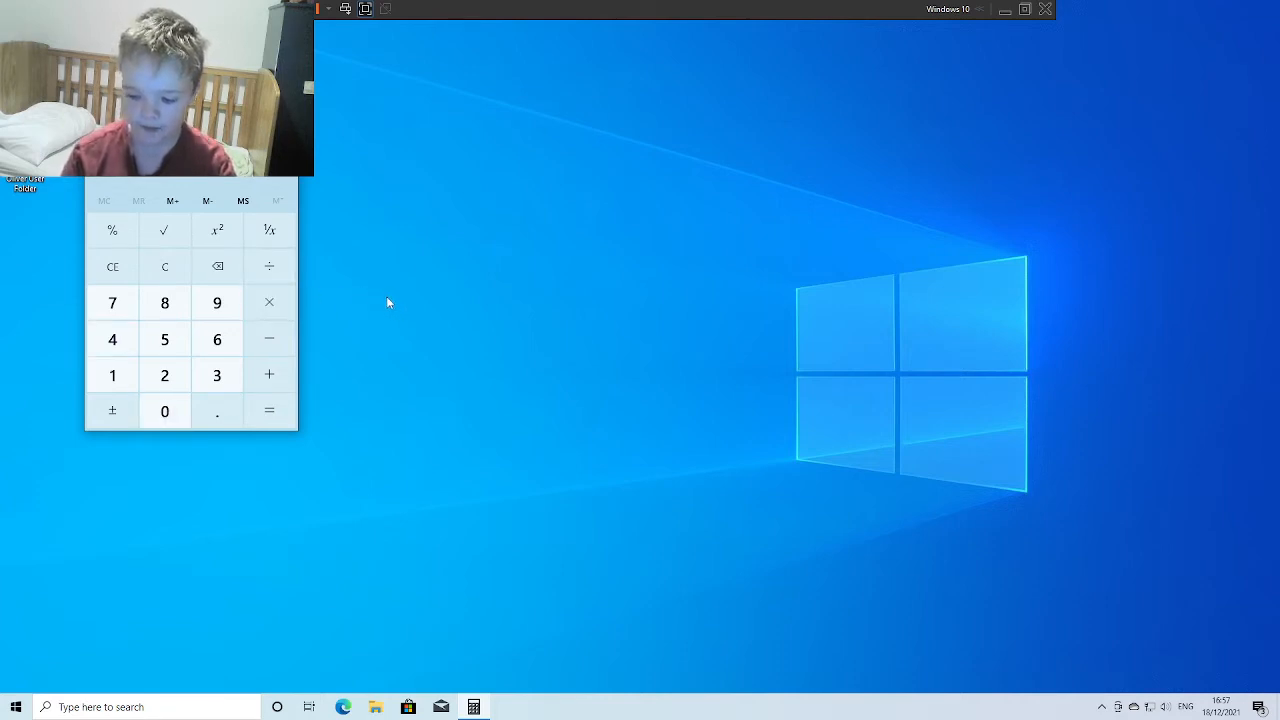
pyautogui.press('6')
pyautogui.press('9')
pyautogui.press('3')
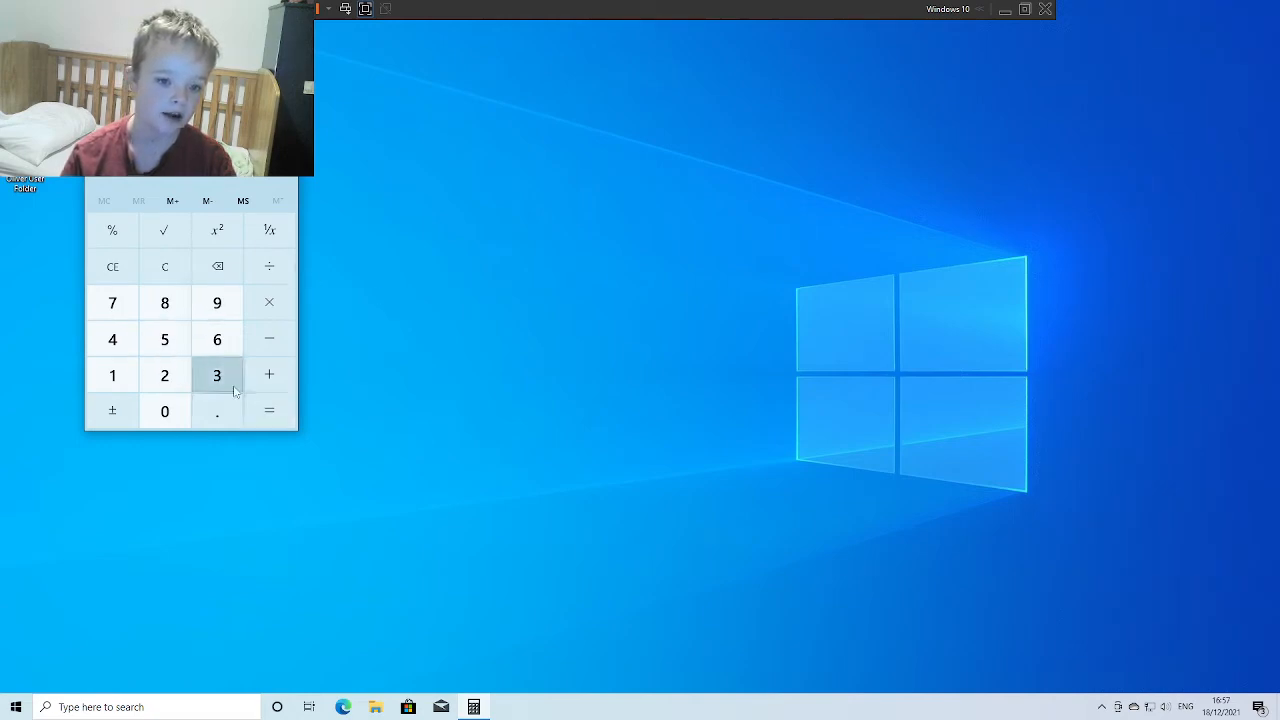
pyautogui.press('+')
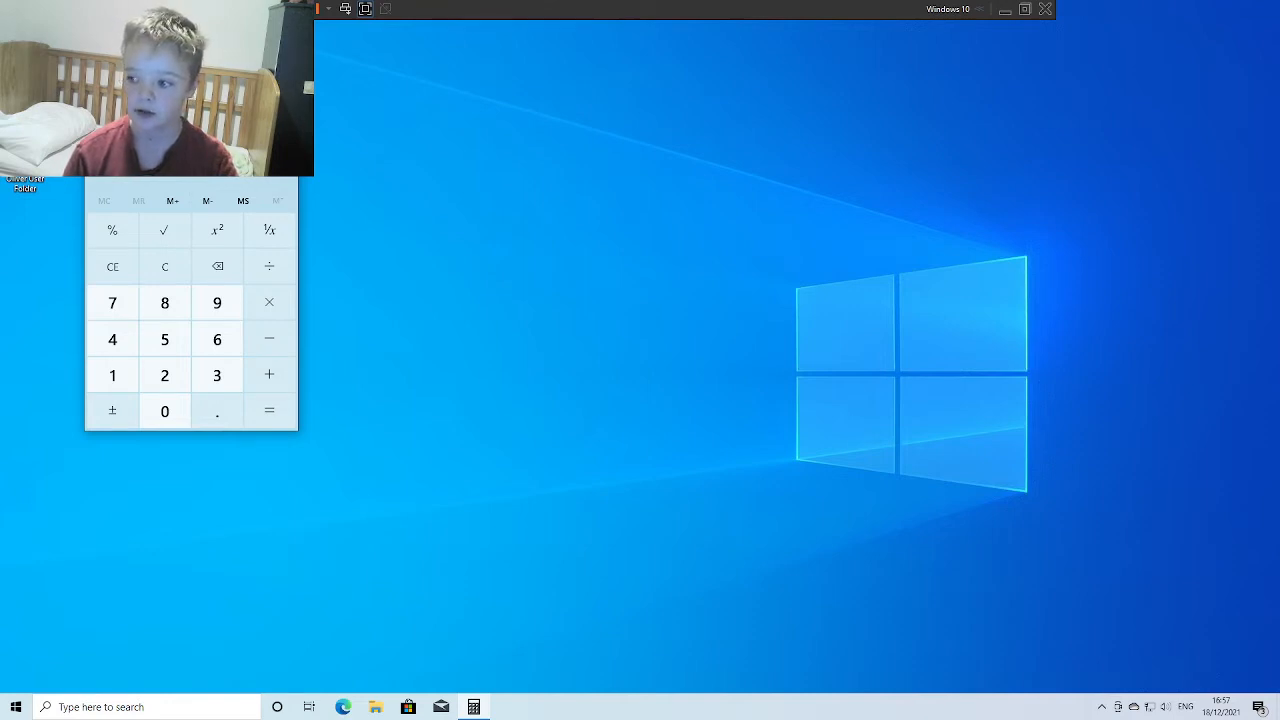
pyautogui.hotkey('alt', 'F4')
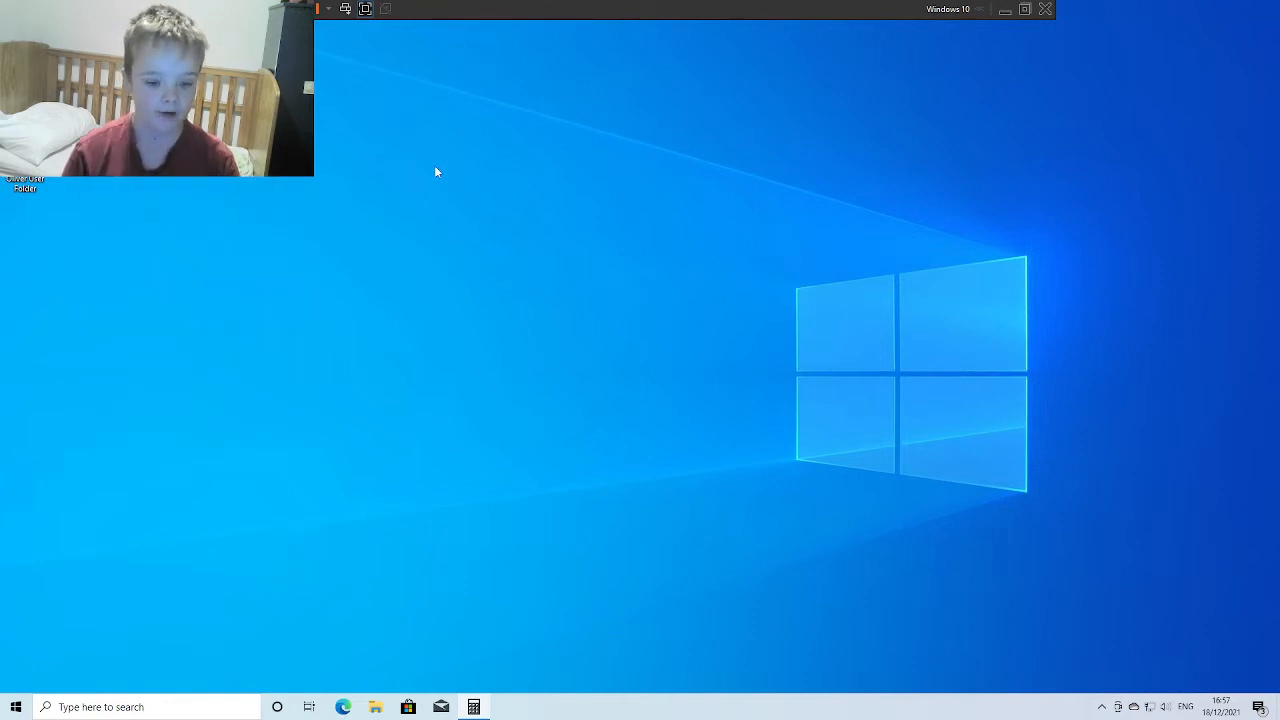
pyautogui.press('super+r')
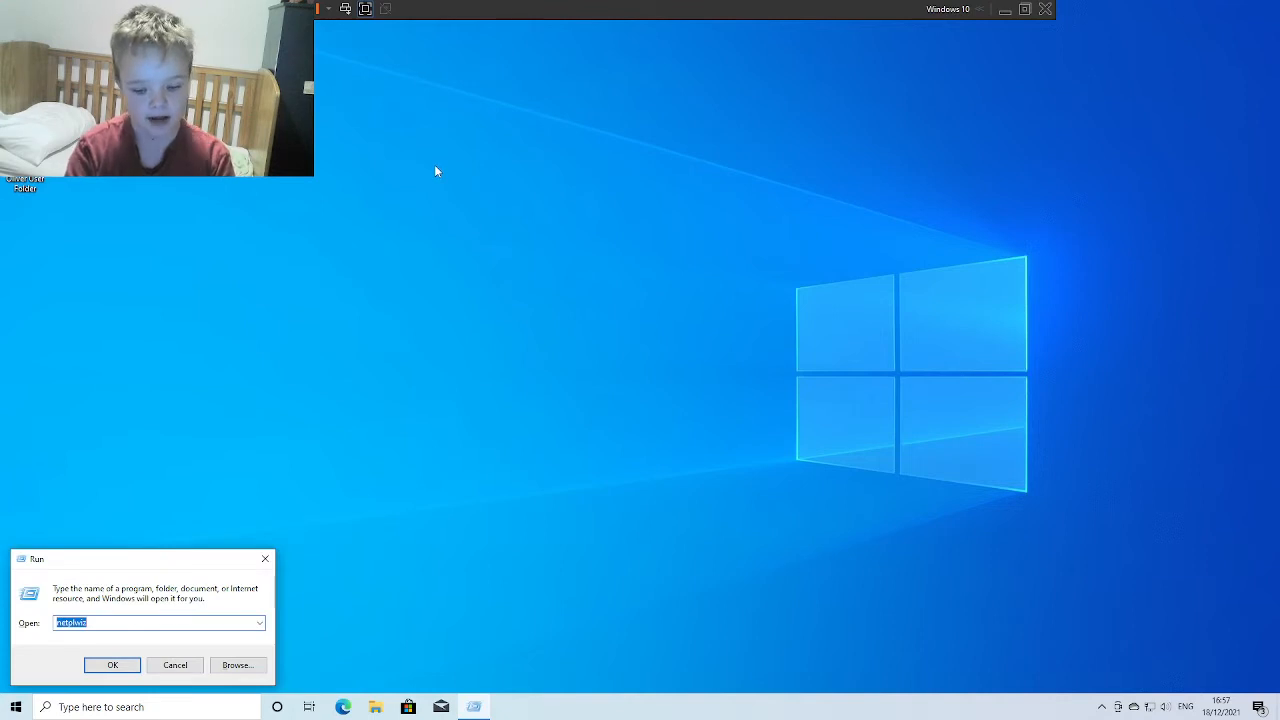
pyautogui.write('winver')
pyautogui.press('Return')
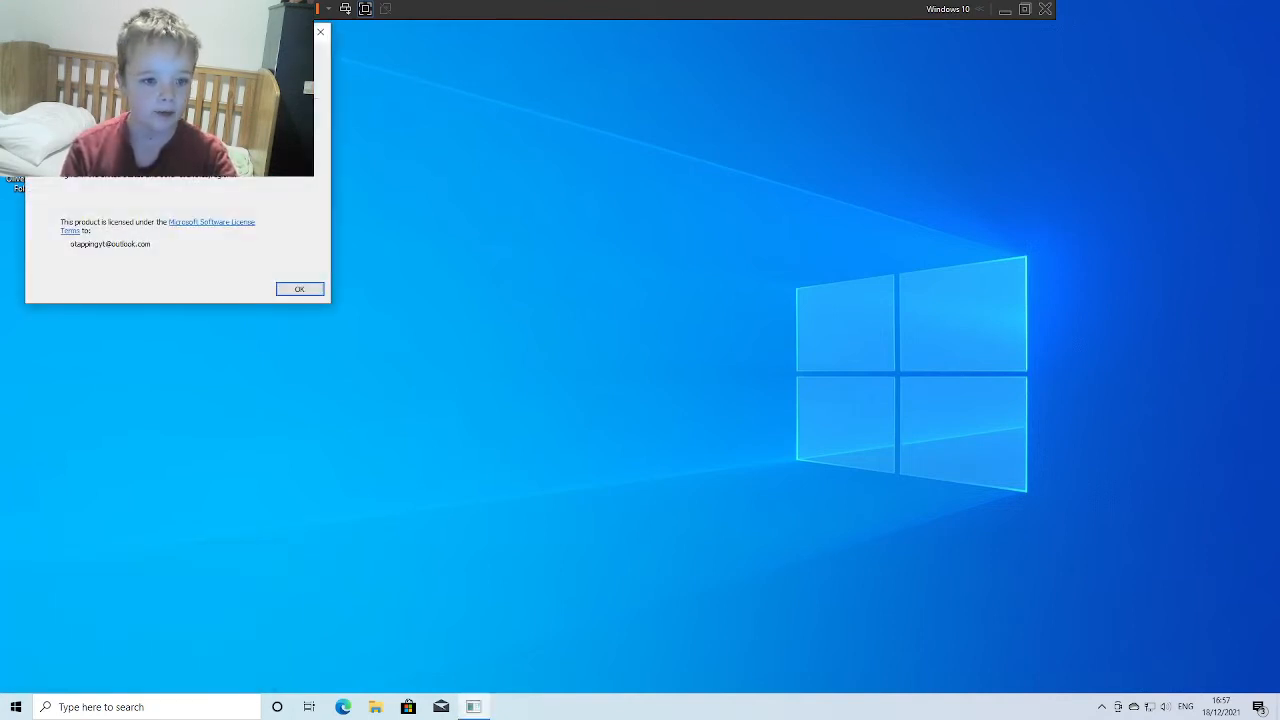
pyautogui.click(320, 32)
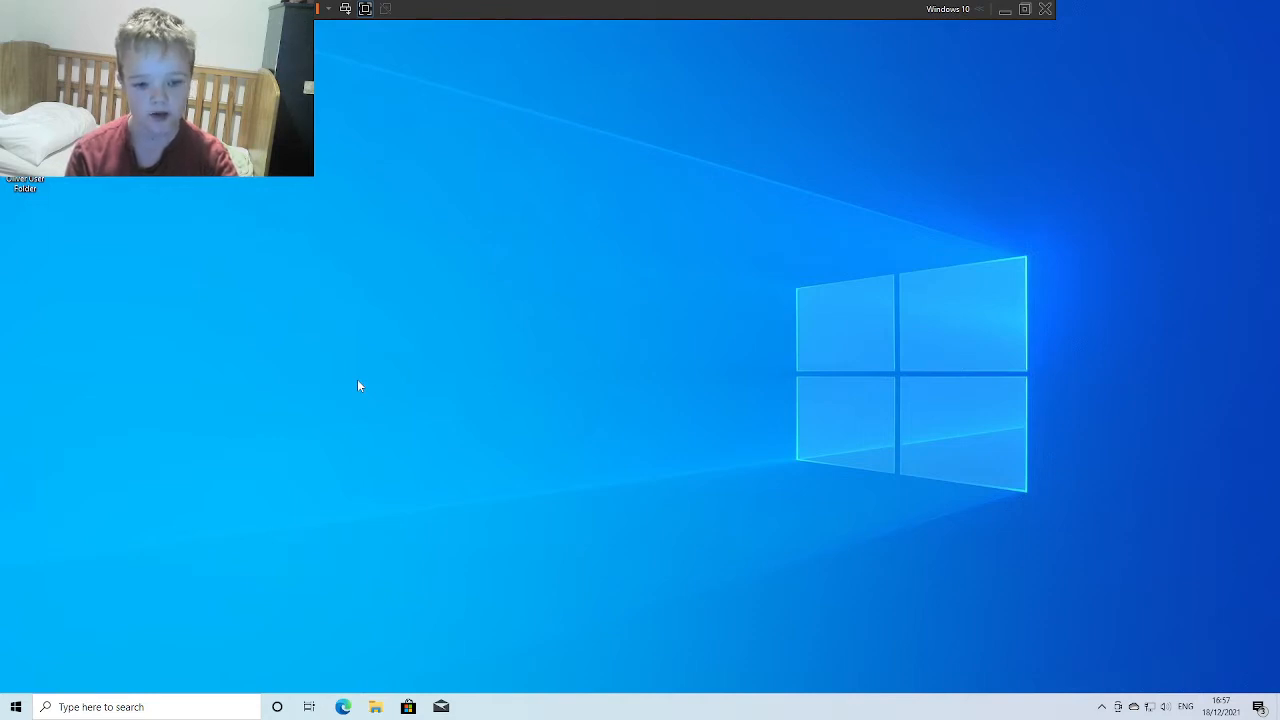
# Browse File Explorer through This PC and Local Disk (C:) into Users, then close it
pyautogui.press('super+e')
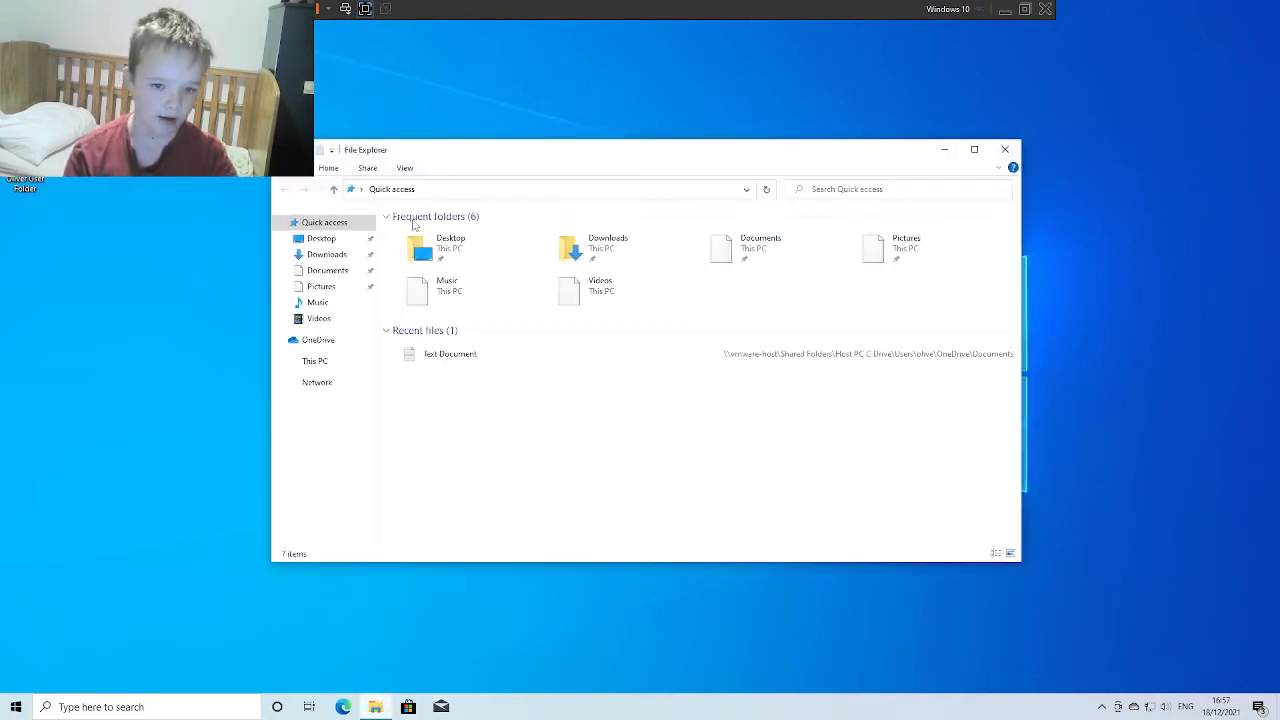
pyautogui.click(314, 361)
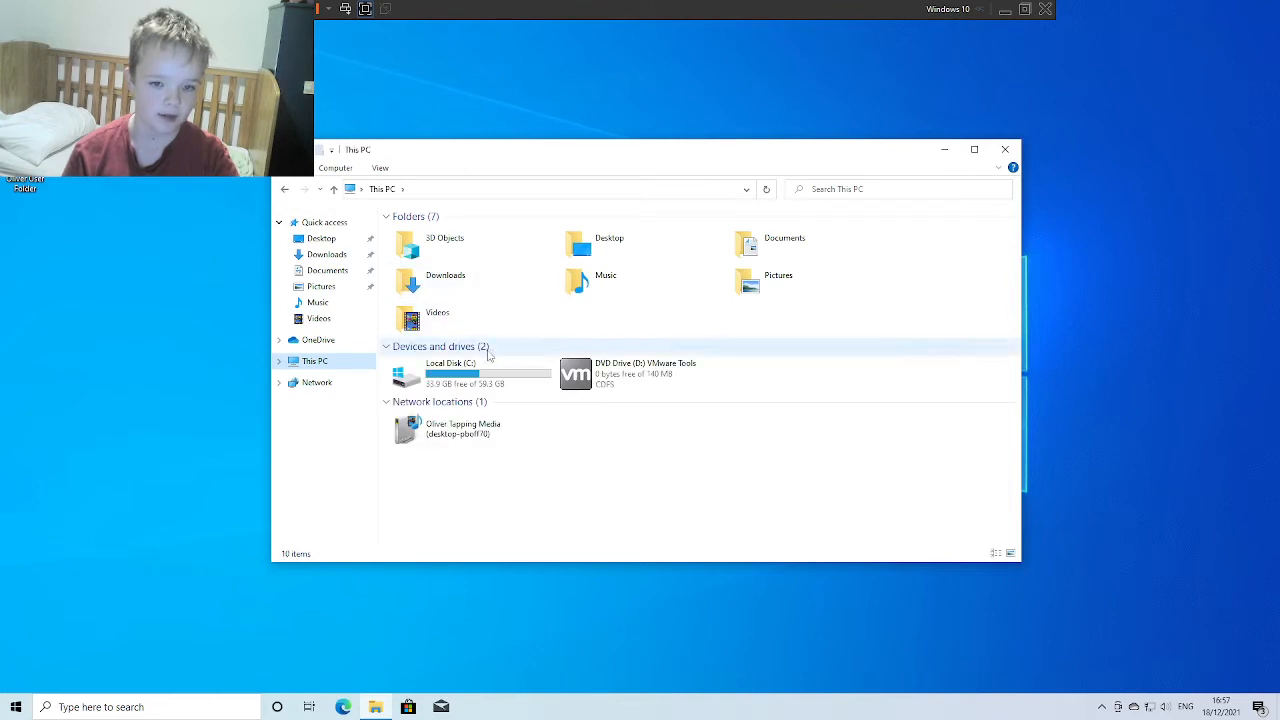
pyautogui.click(465, 375)
pyautogui.doubleClick(461, 374)
pyautogui.doubleClick(420, 280)
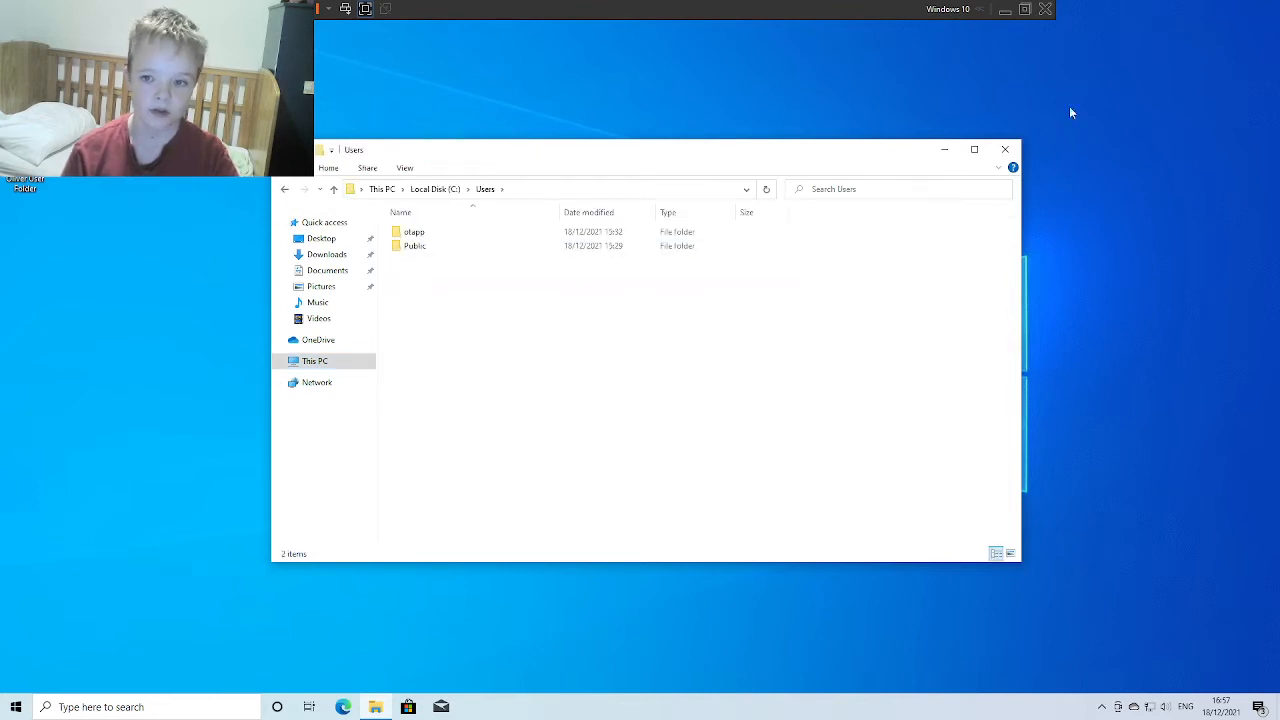
pyautogui.click(1005, 149)
# Launch the user accounts manager via Run netplwiz and reopen the Run prompt
pyautogui.press('super+r')
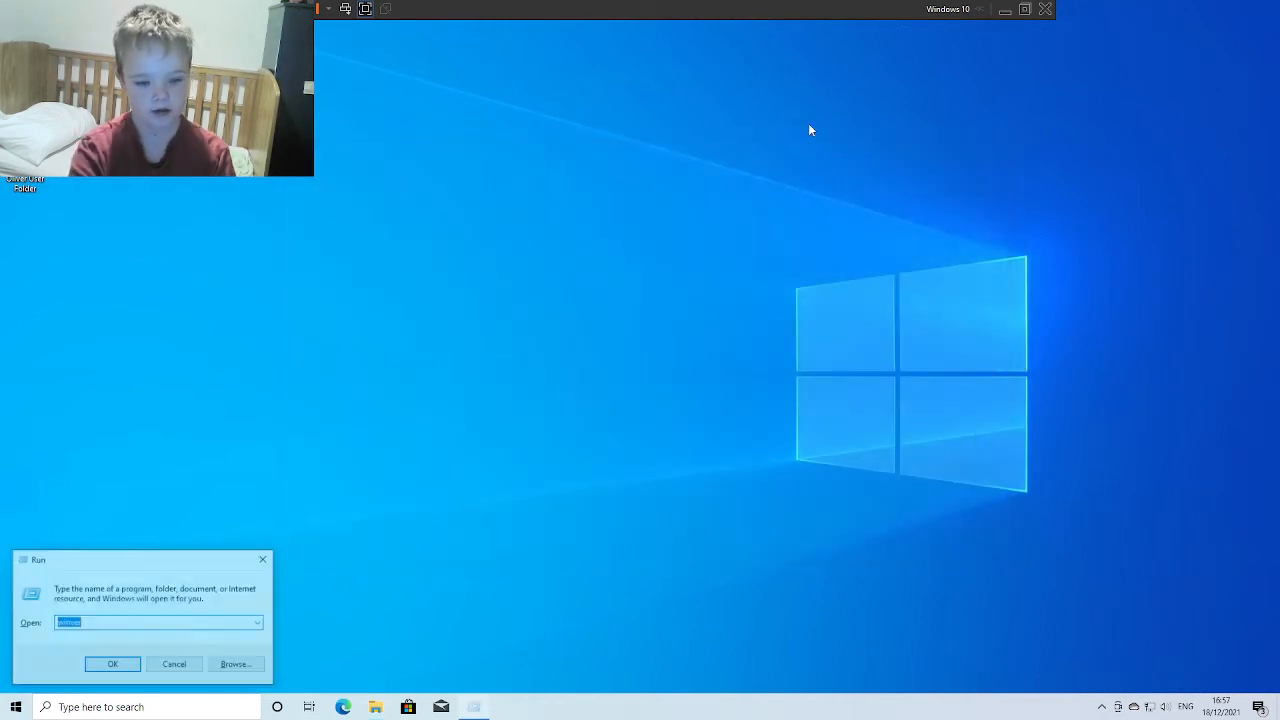
pyautogui.write('netplwiz')
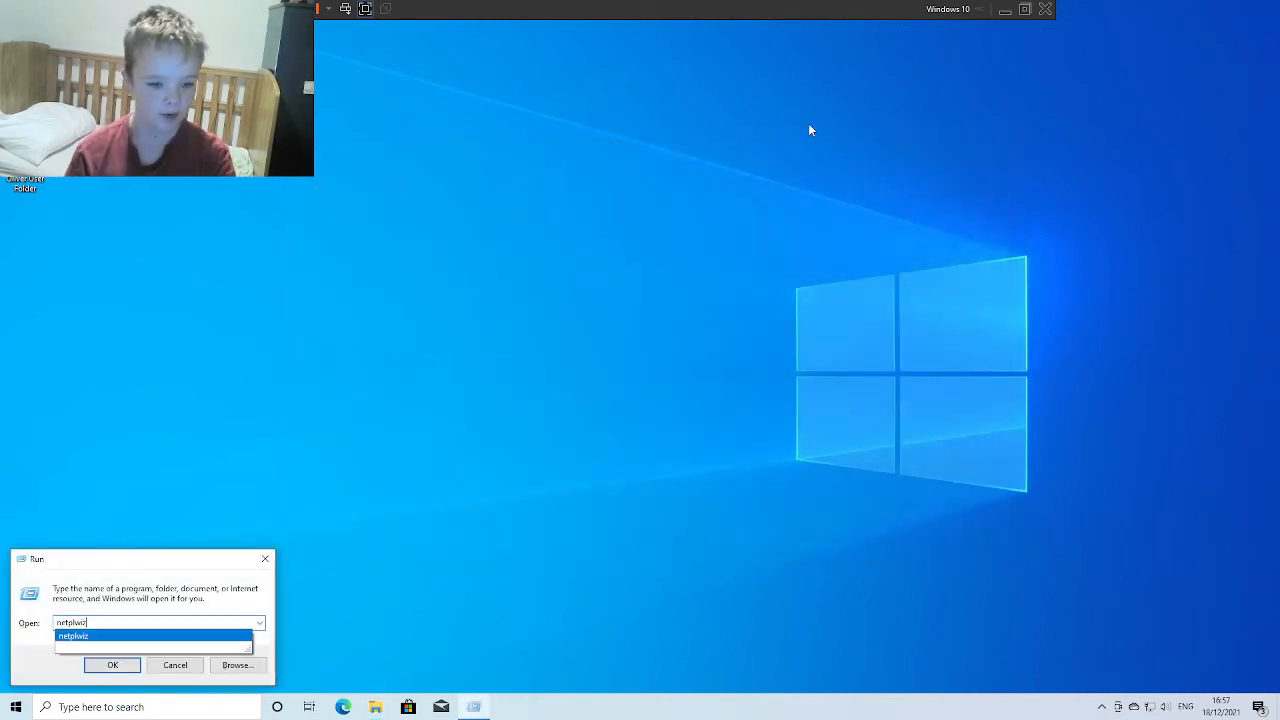
pyautogui.press('Return')
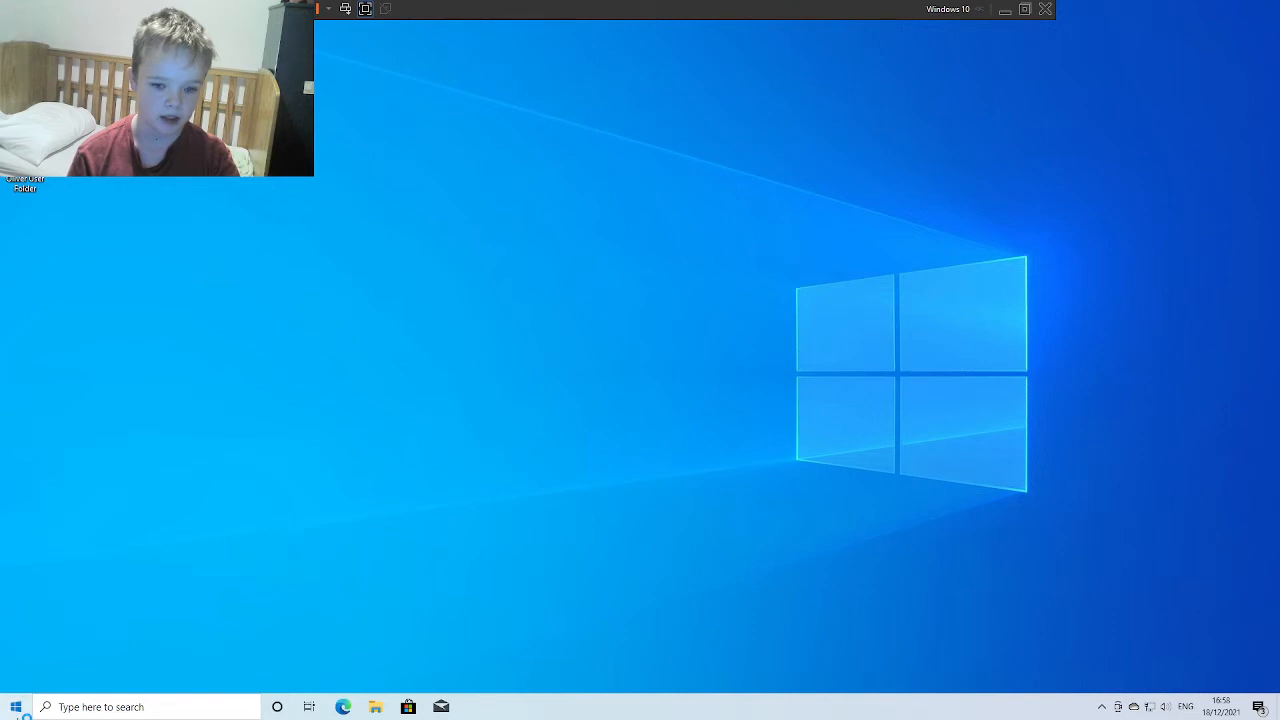
pyautogui.click(15, 707)
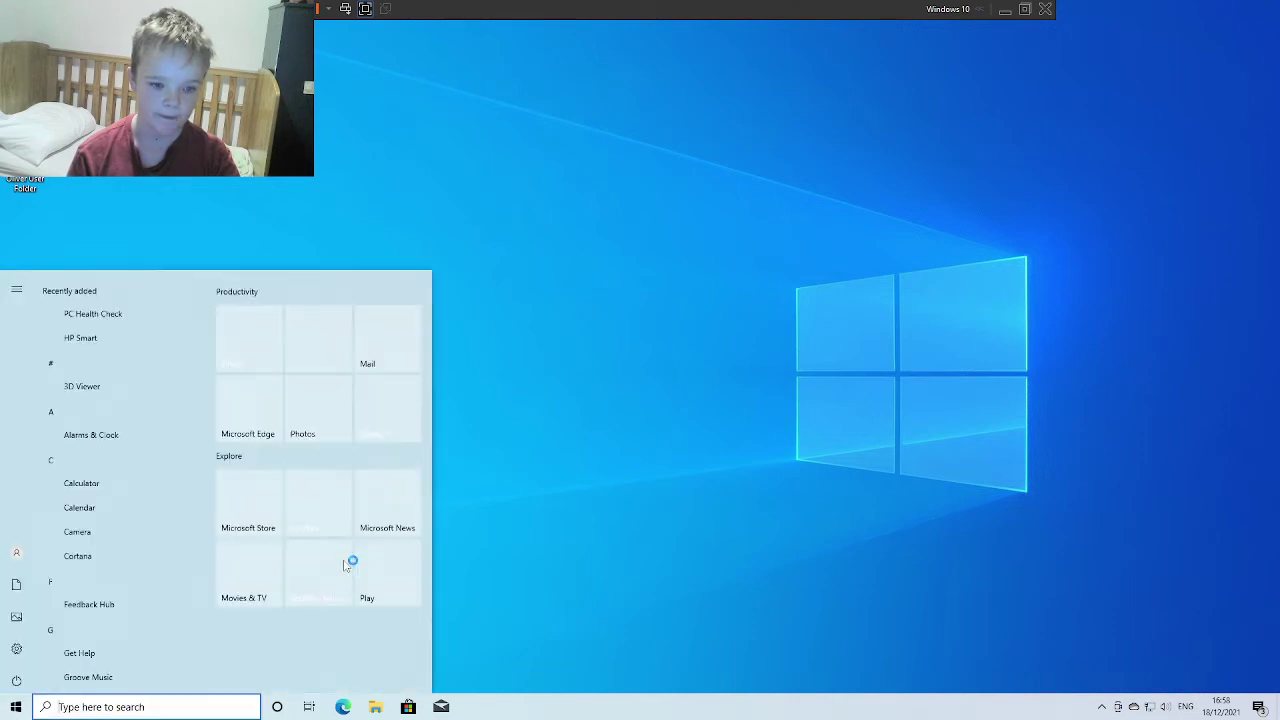
pyautogui.click(734, 431)
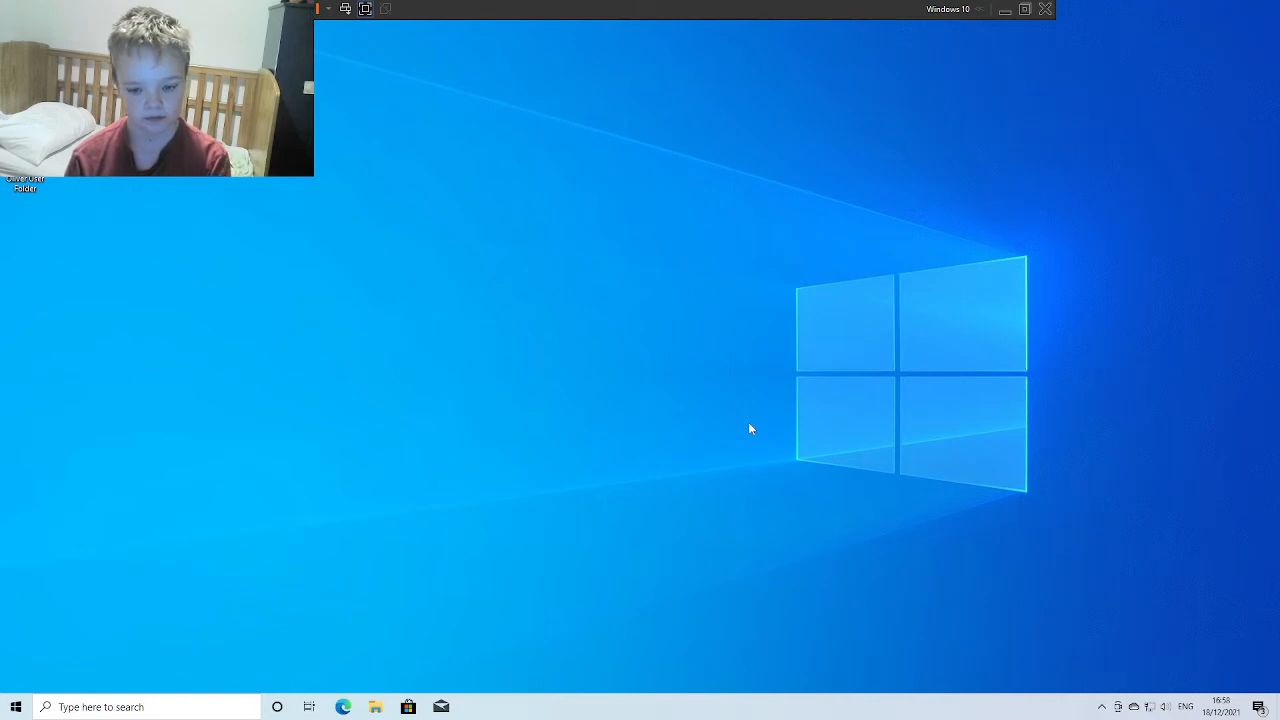
pyautogui.press('super+r')
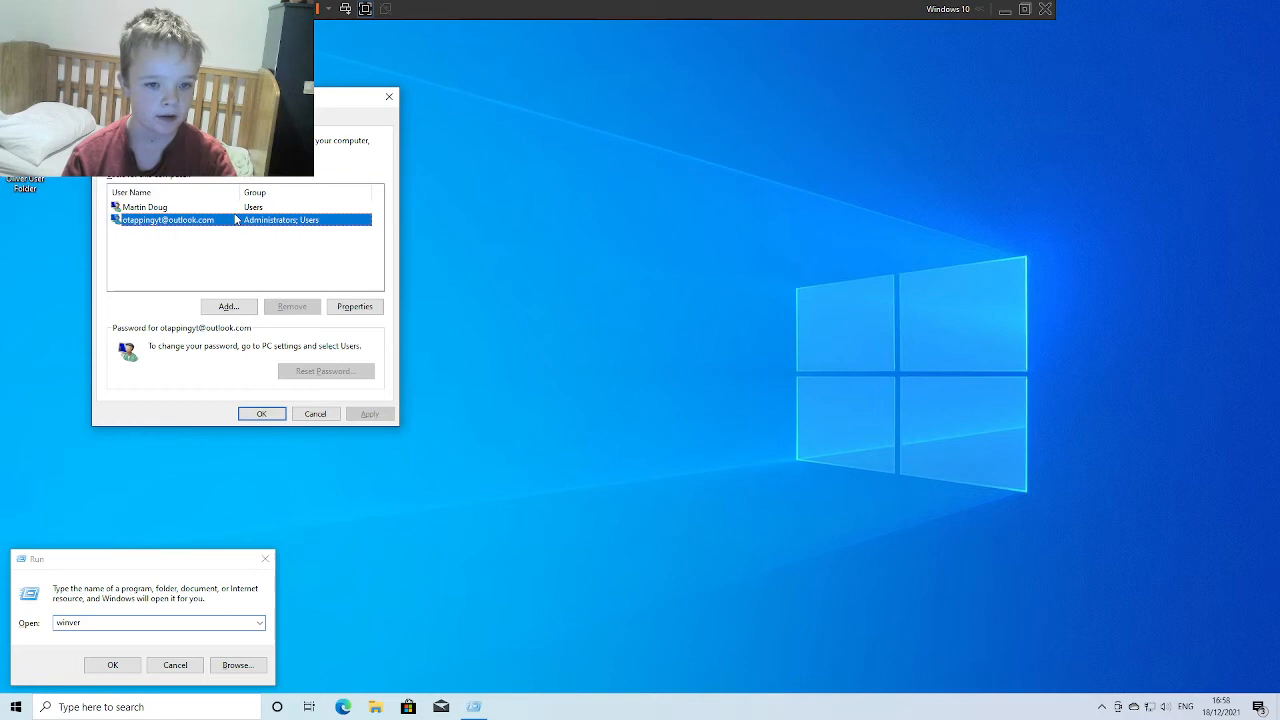
# View the standard user account's properties, cancel, and close the Run prompt and User Accounts dialog
pyautogui.click(145, 206)
pyautogui.click(354, 306)
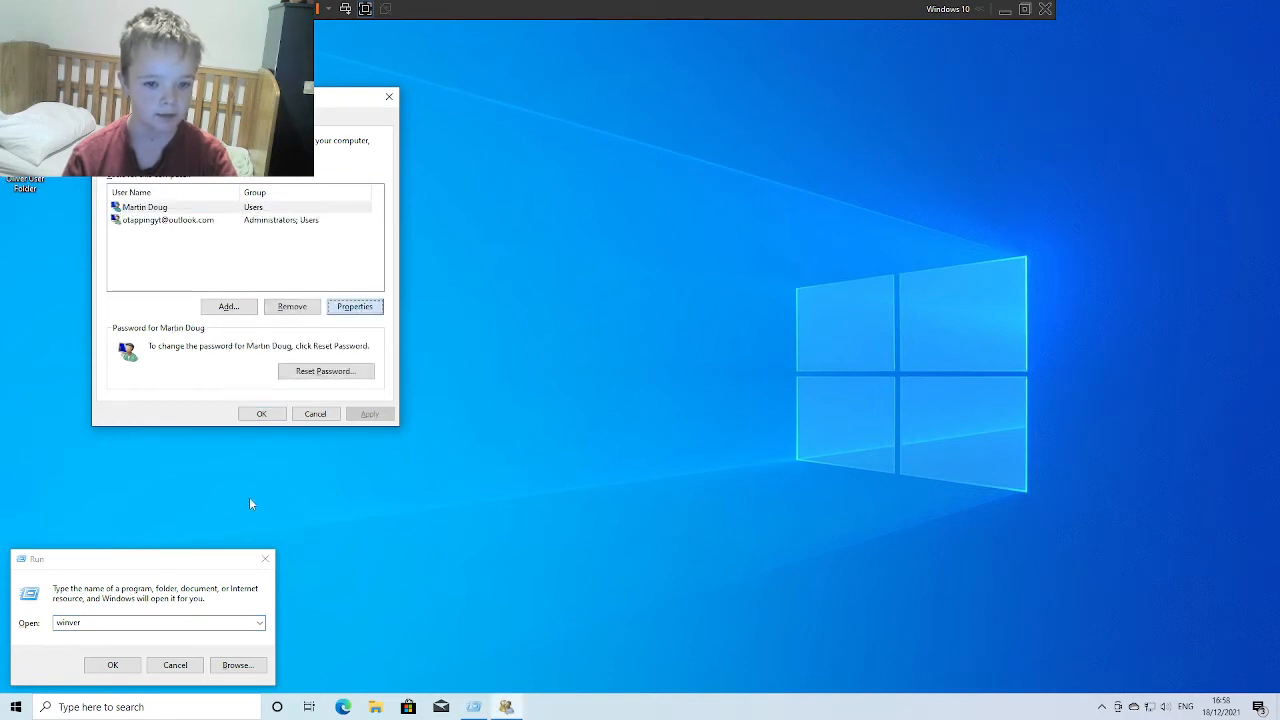
pyautogui.click(265, 559)
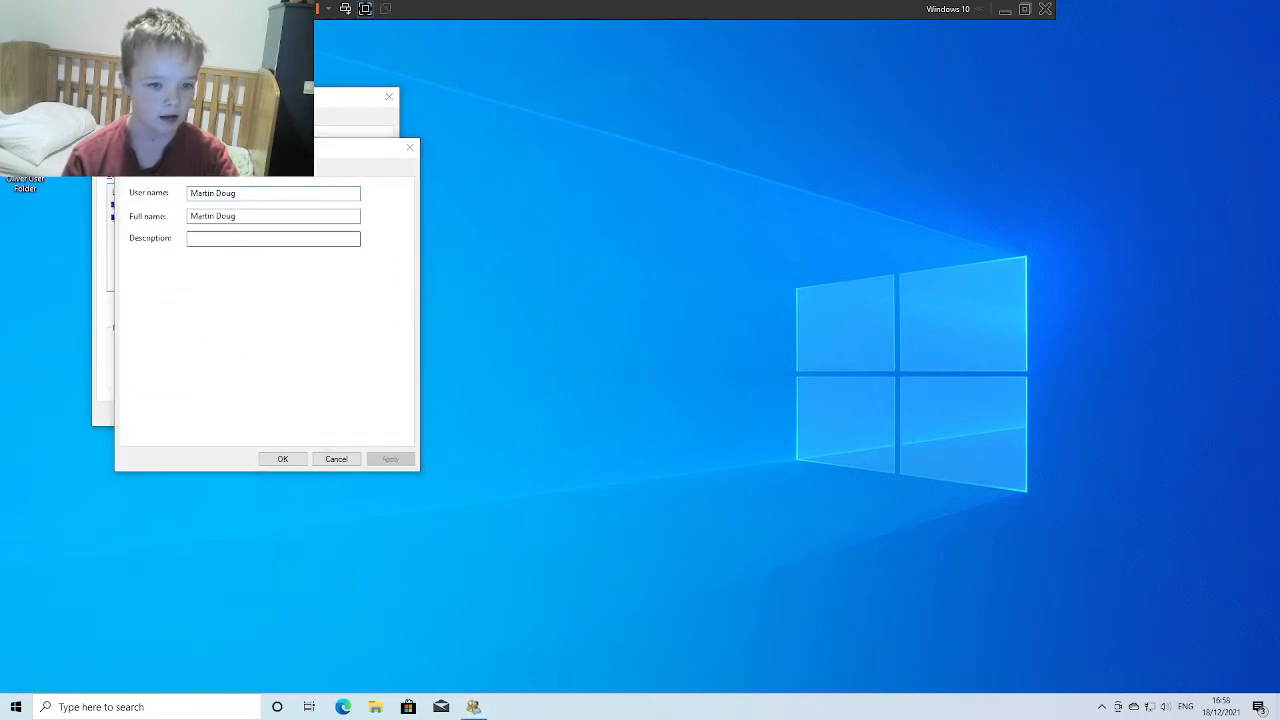
pyautogui.click(282, 459)
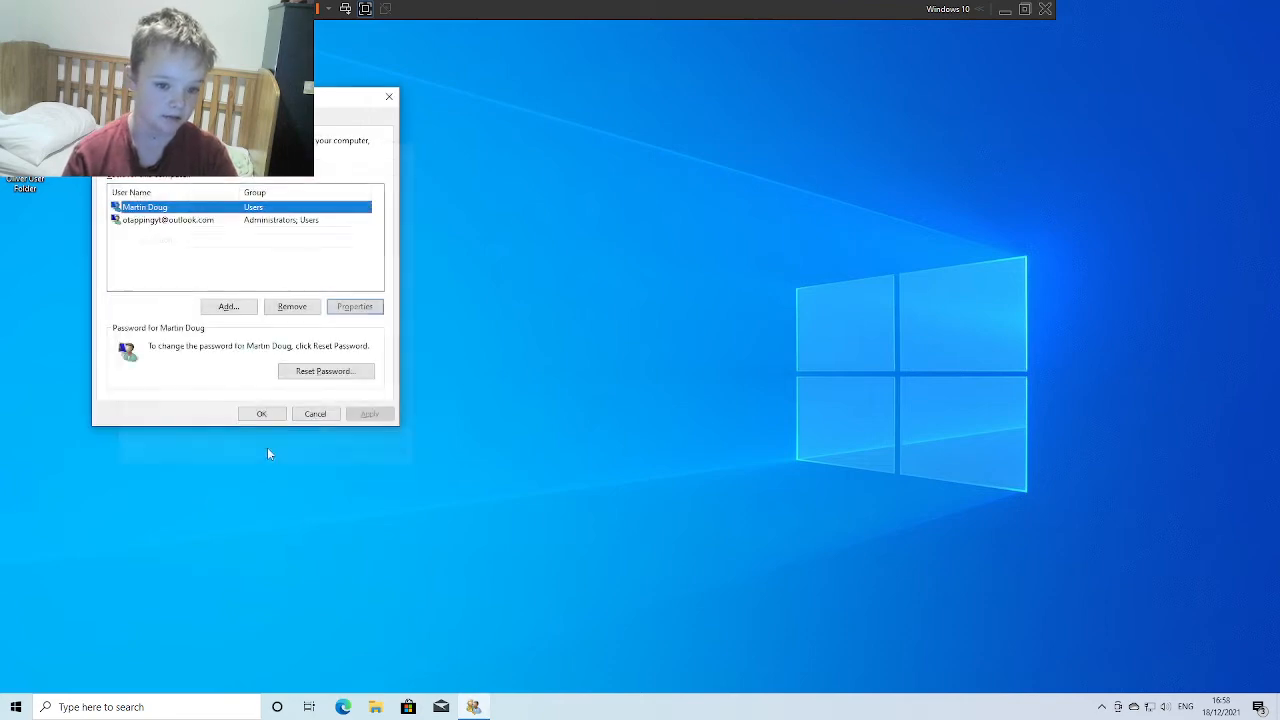
pyautogui.click(260, 414)
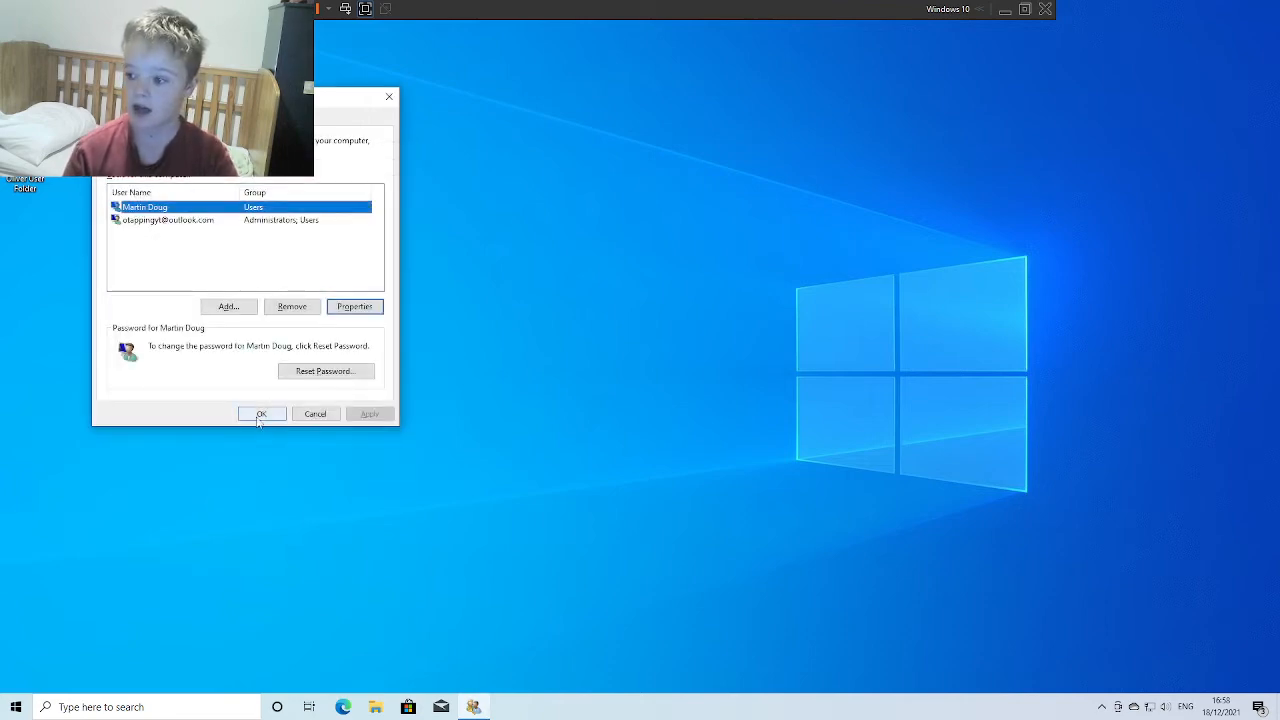
pyautogui.click(260, 414)
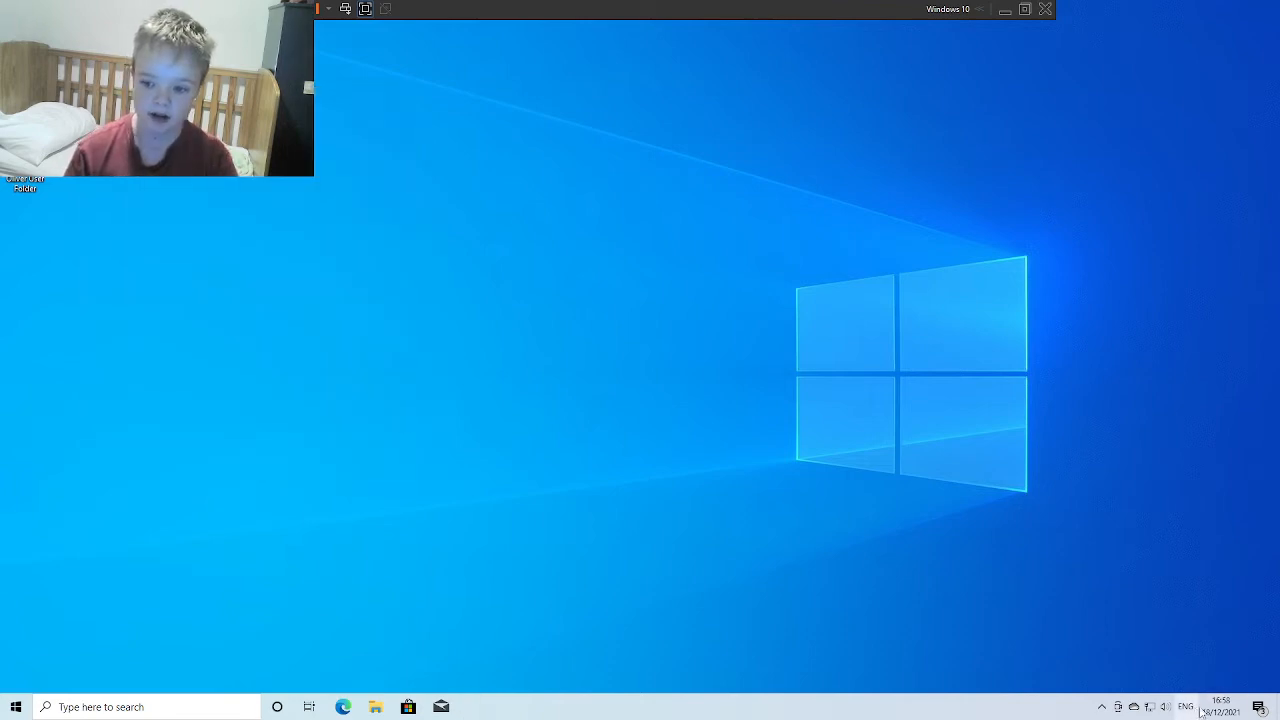
pyautogui.moveTo(1221, 706)
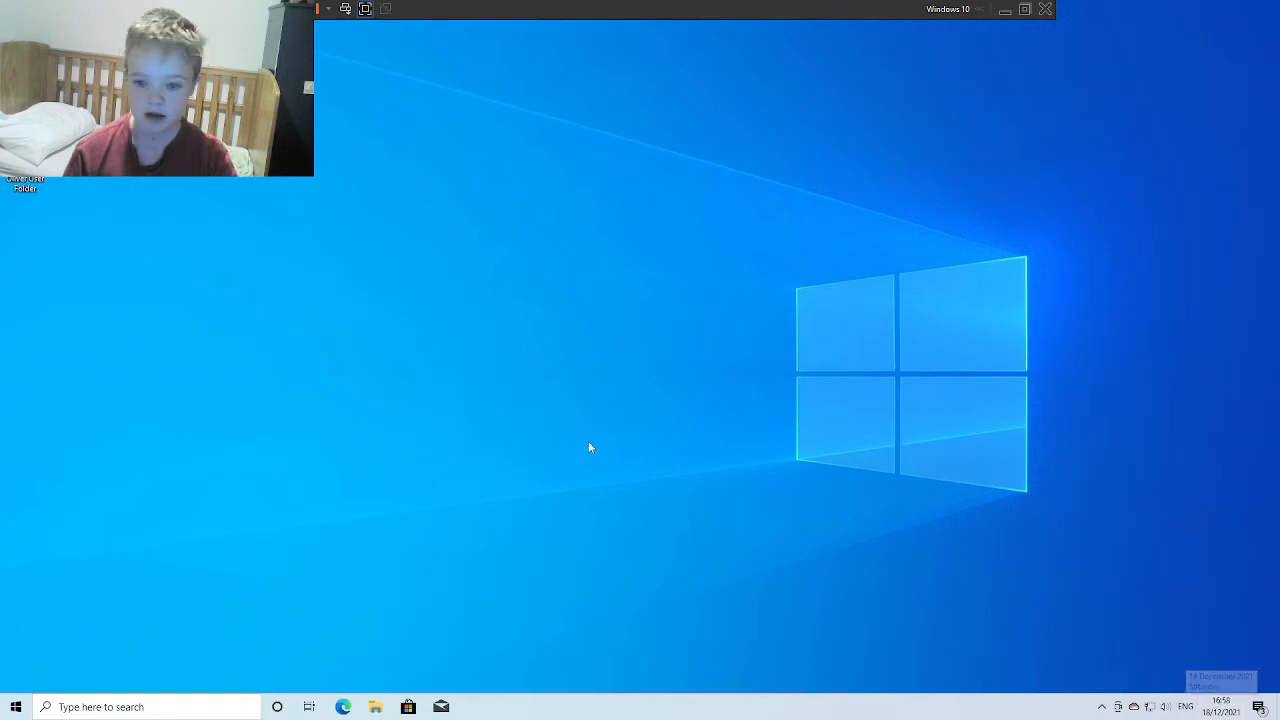
# Show the Start menu with its side rail of account, documents, pictures, settings and power expanded
pyautogui.press('super')
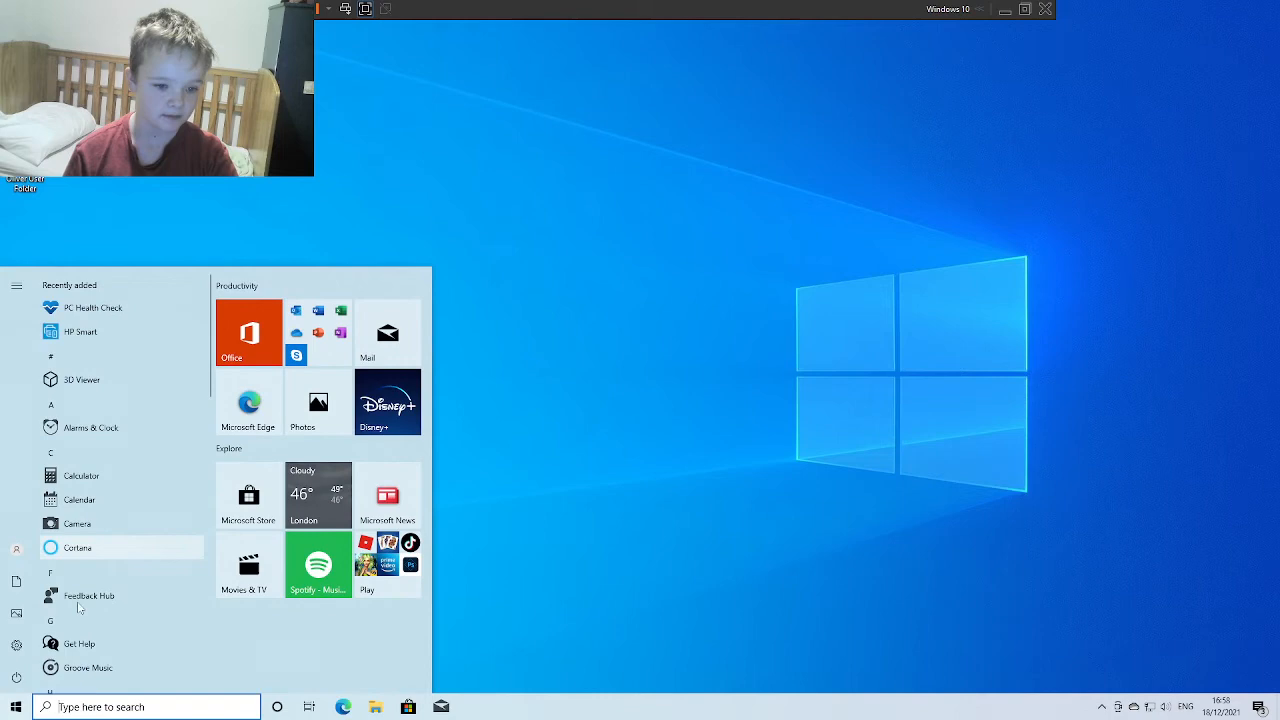
pyautogui.scroll(-5, 154, 573)
pyautogui.scroll(-3, 154, 573)
pyautogui.scroll(3, 157, 568)
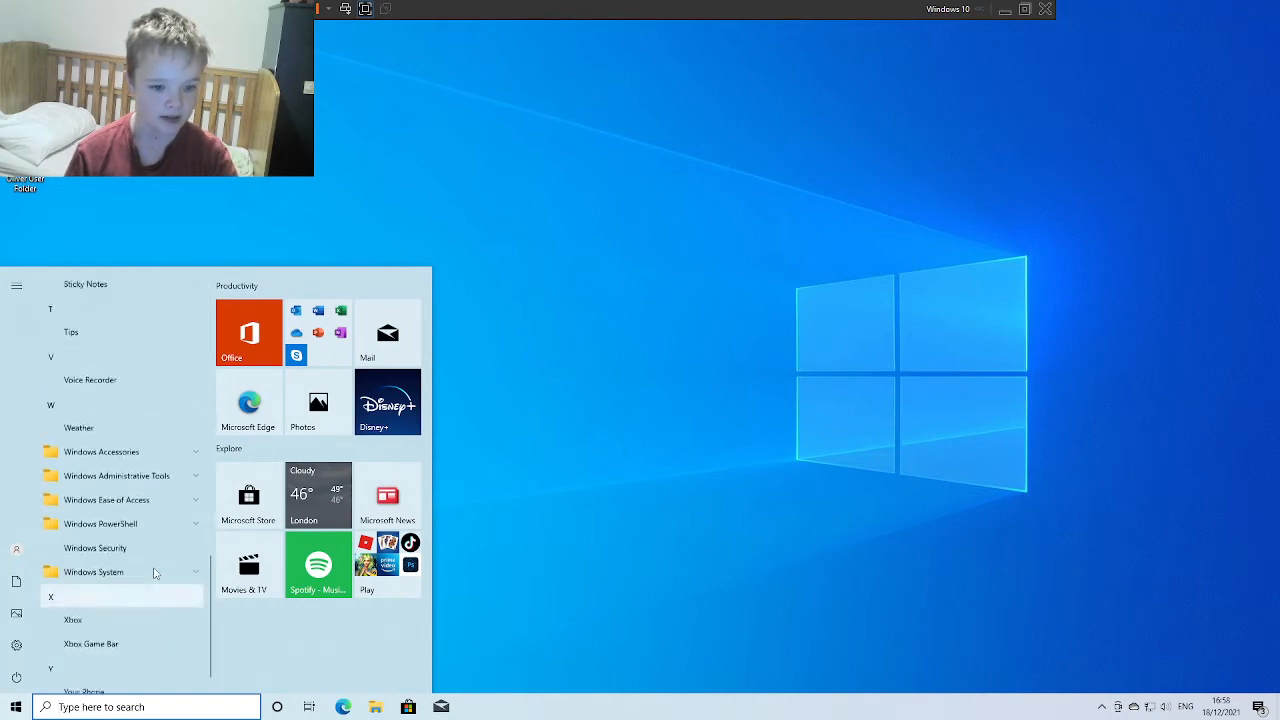
pyautogui.scroll(2, 159, 565)
pyautogui.scroll(5, 159, 565)
pyautogui.scroll(-3, 145, 570)
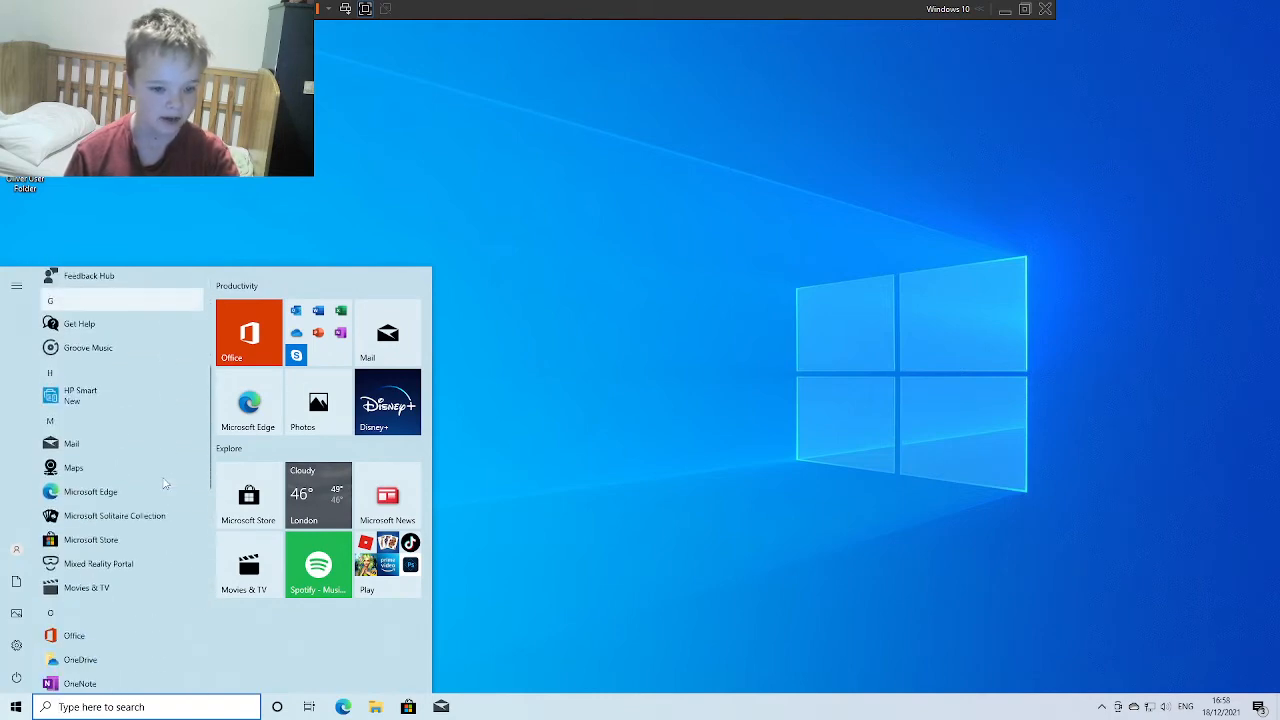
pyautogui.scroll(-2, 133, 577)
pyautogui.scroll(-3, 133, 577)
pyautogui.scroll(-2, 133, 577)
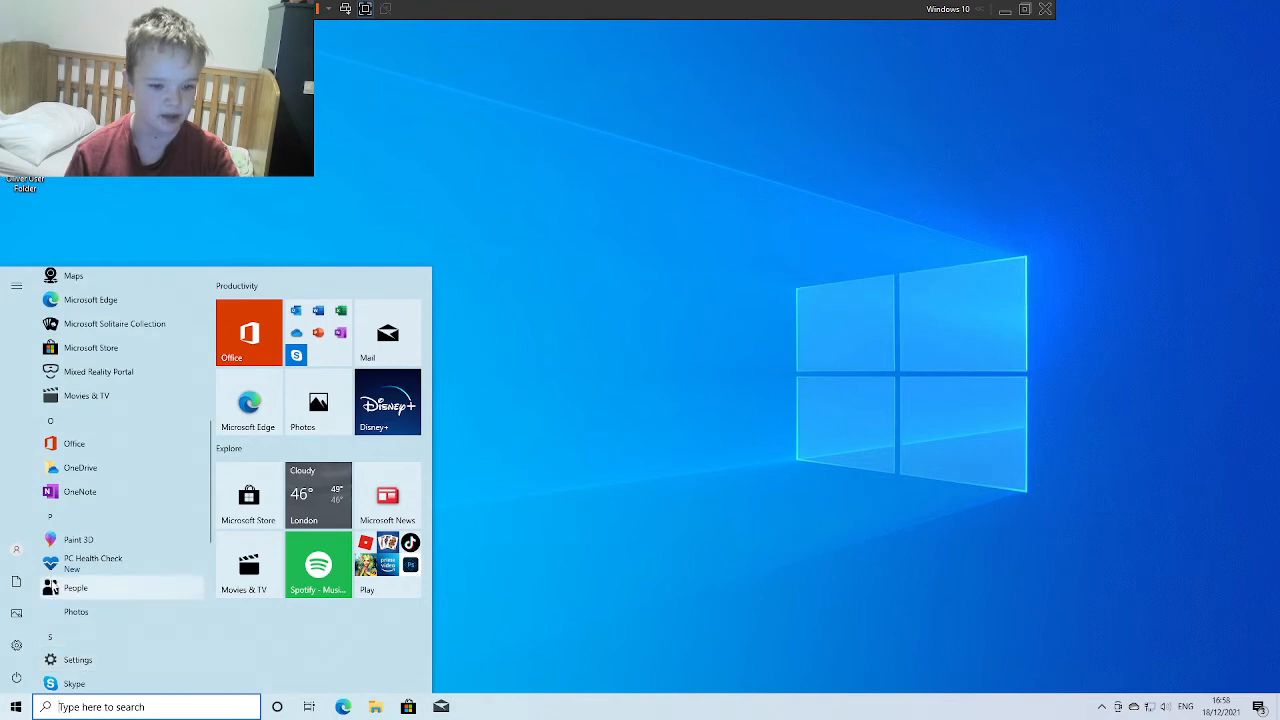
pyautogui.click(16, 707)
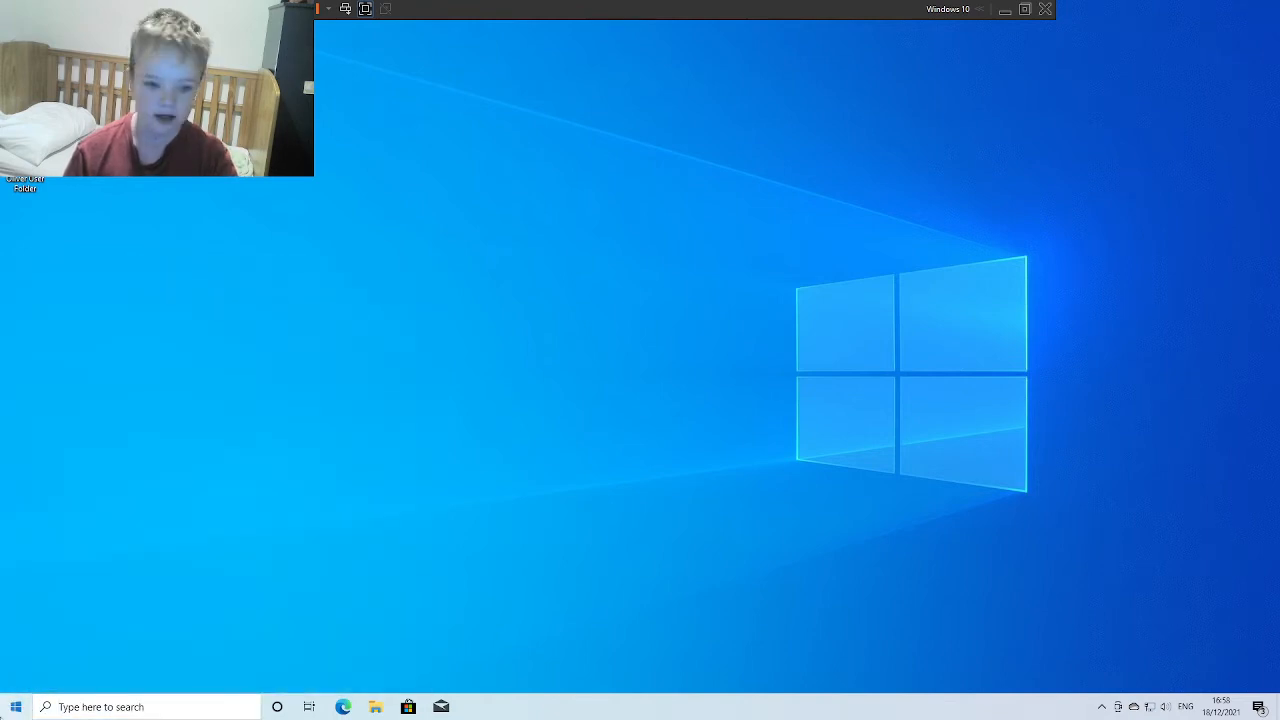
pyautogui.click(16, 286)
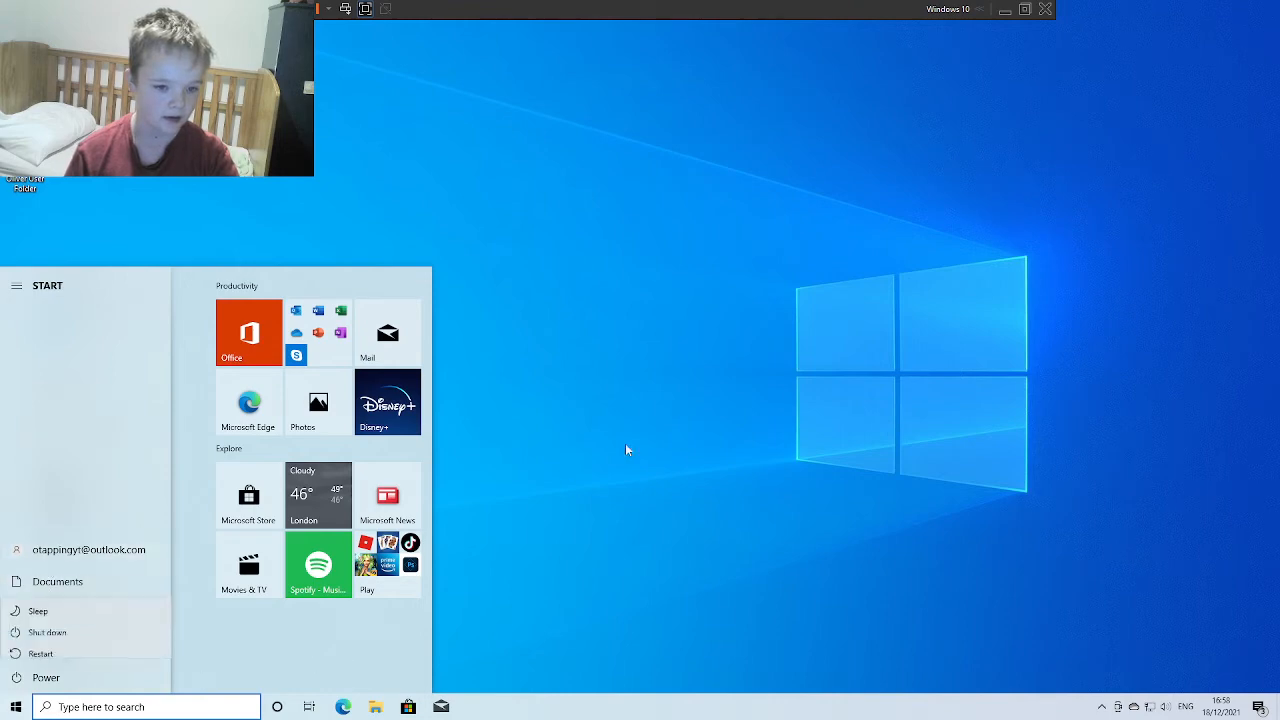
# Power off the Windows 10 VM from the Player power menu and confirm again when closing its window
pyautogui.click(328, 9)
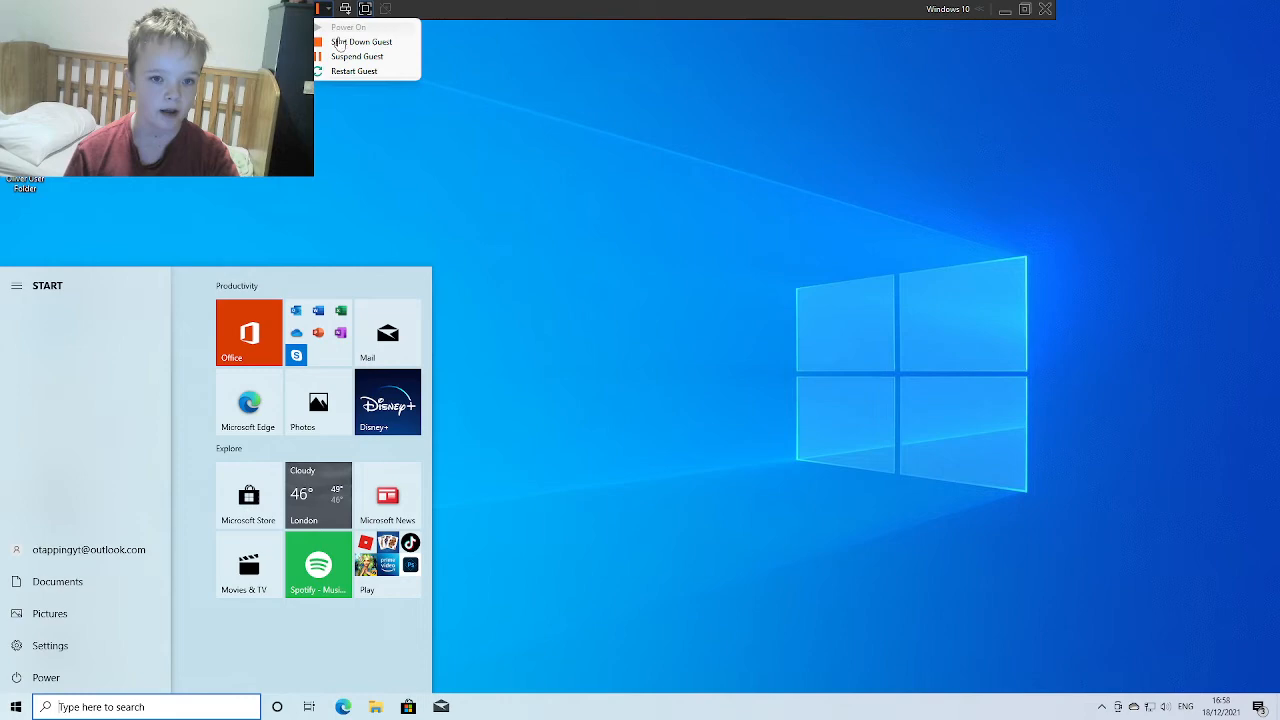
pyautogui.click(340, 50)
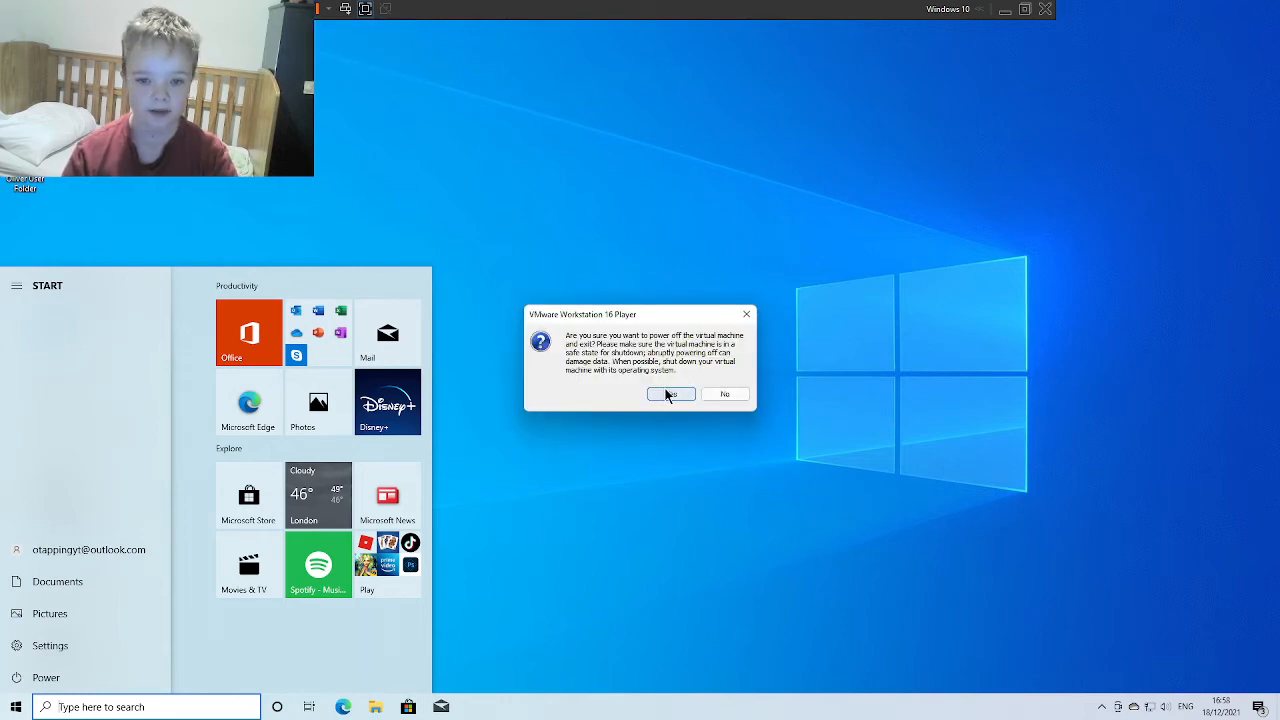
pyautogui.click(668, 394)
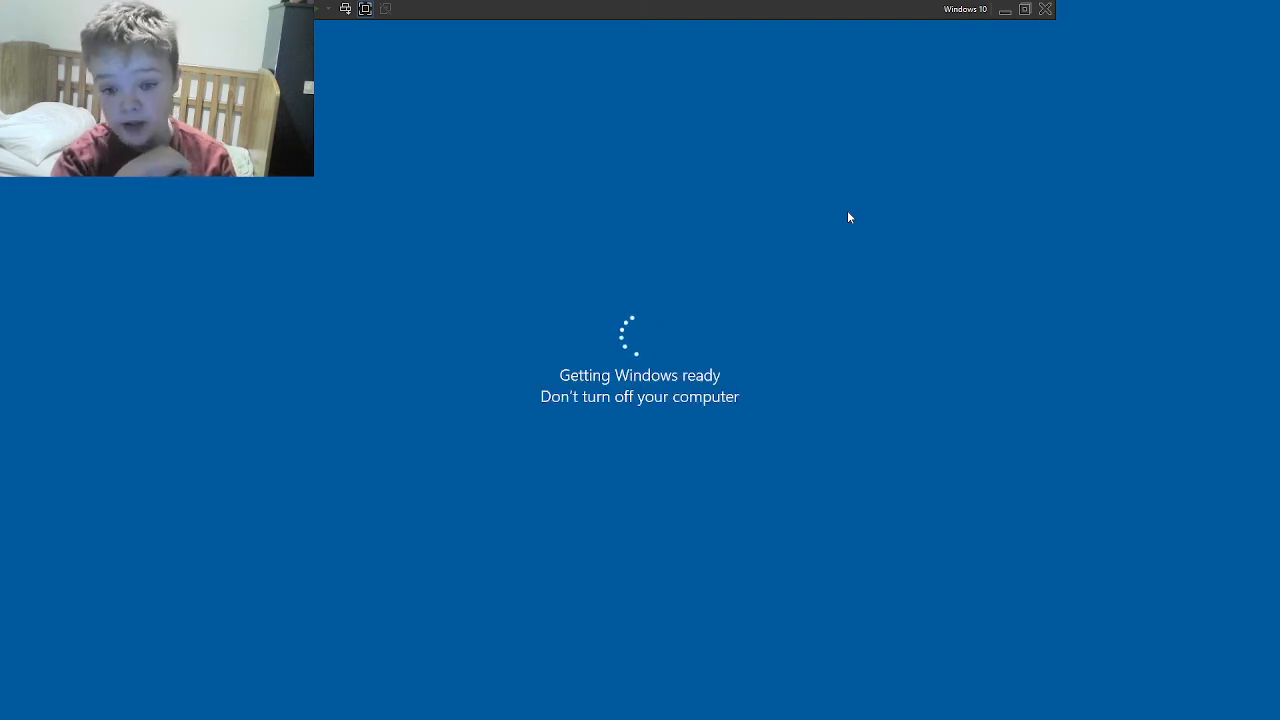
pyautogui.click(1045, 9)
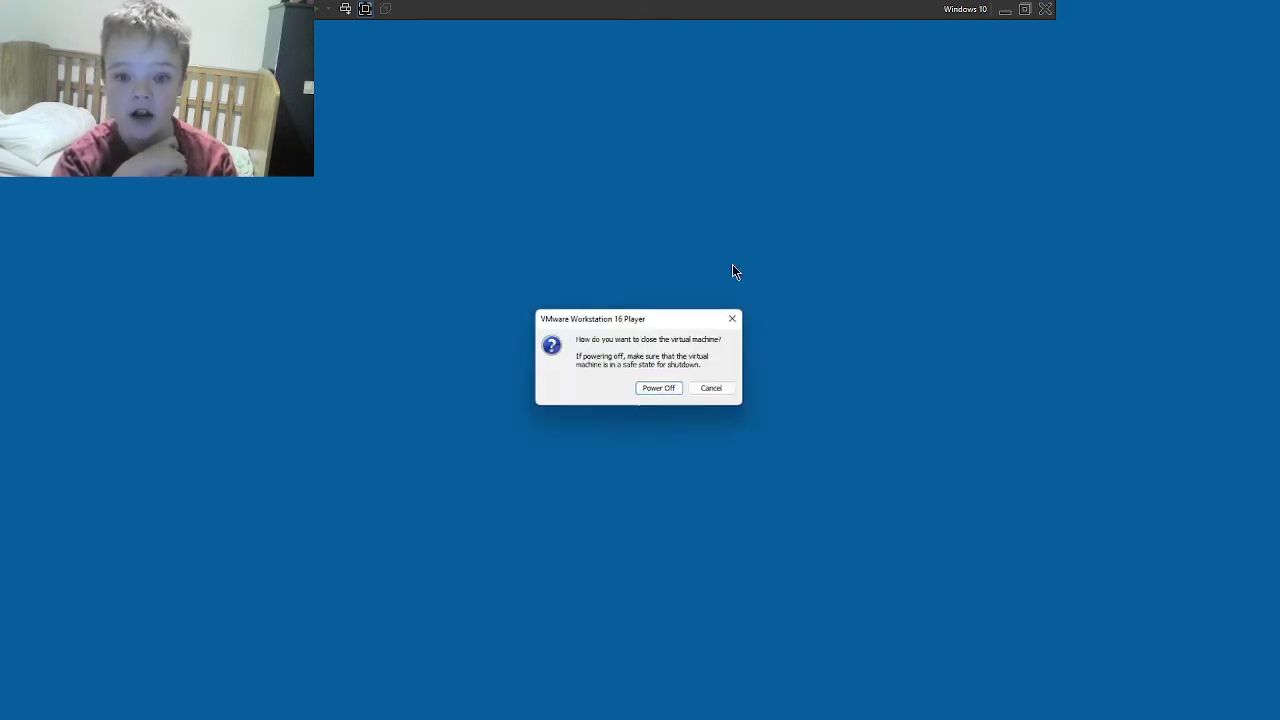
pyautogui.click(655, 390)
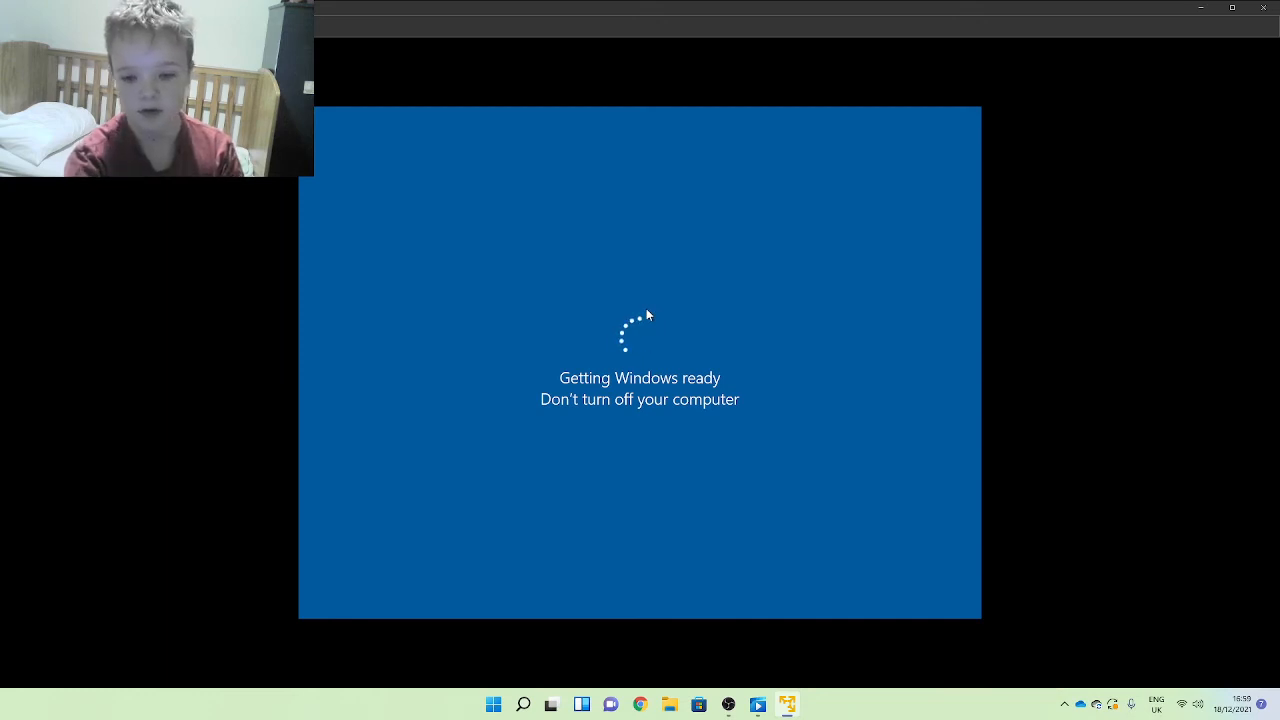
# Close and power off the VM window, minimize Player, and open File Explorer's Quick access on the host
pyautogui.click(1264, 8)
pyautogui.click(660, 373)
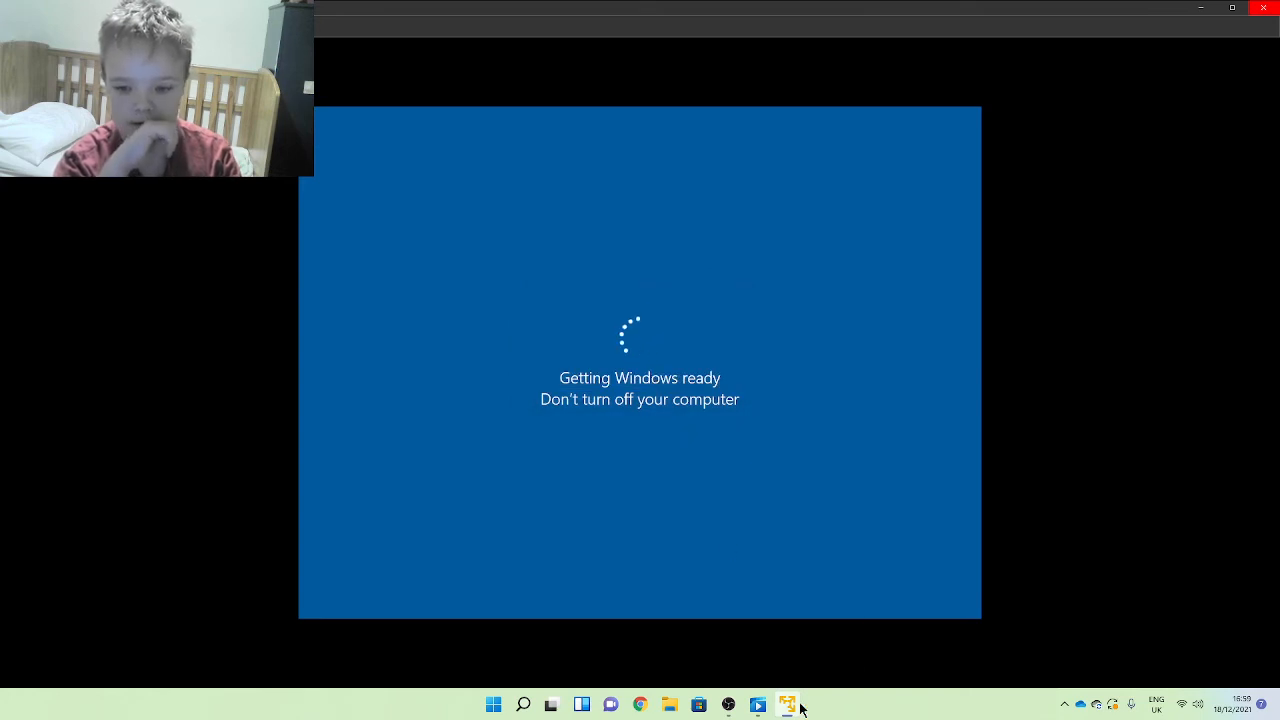
pyautogui.moveTo(787, 704)
pyautogui.click(847, 566)
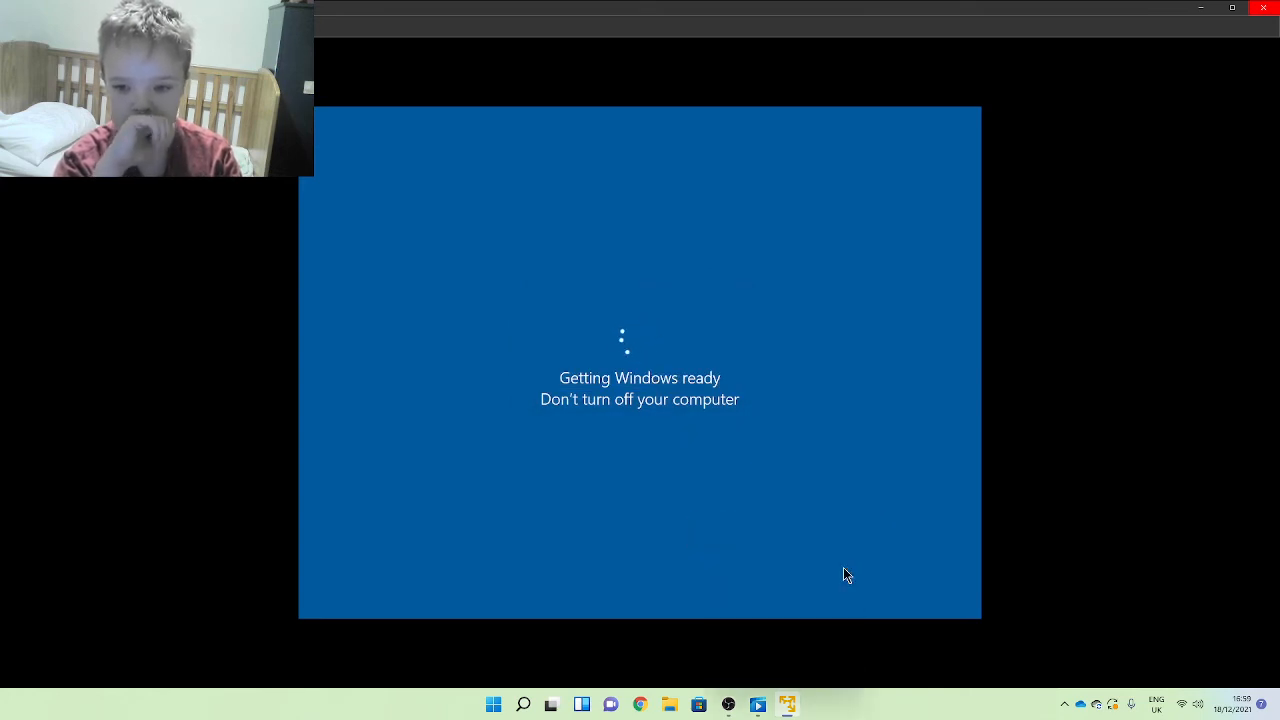
pyautogui.click(665, 373)
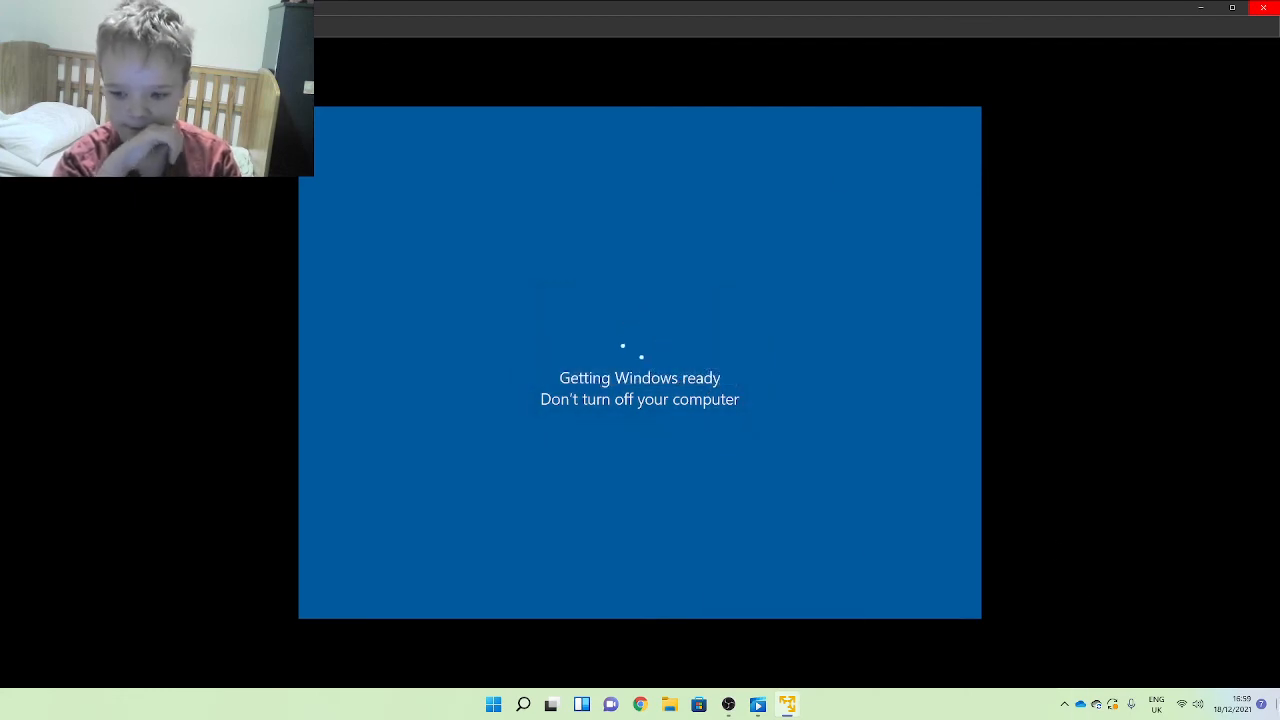
pyautogui.click(1270, 710)
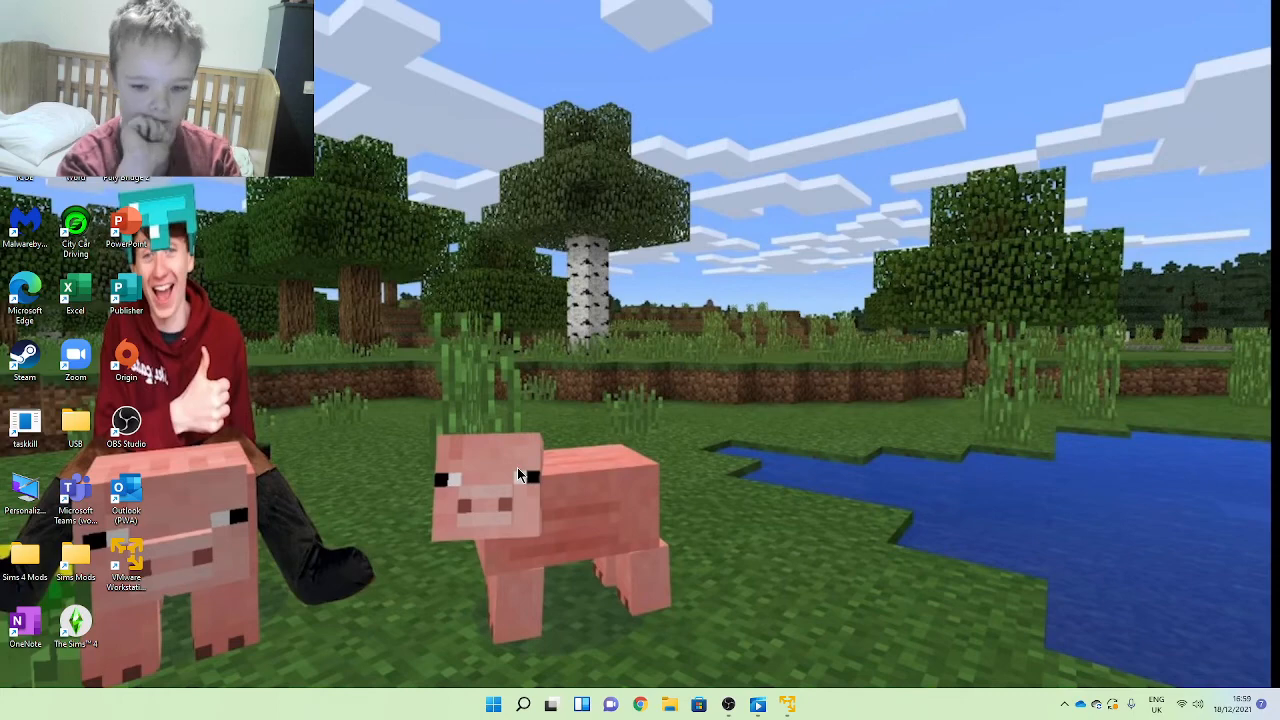
pyautogui.press('super+e')
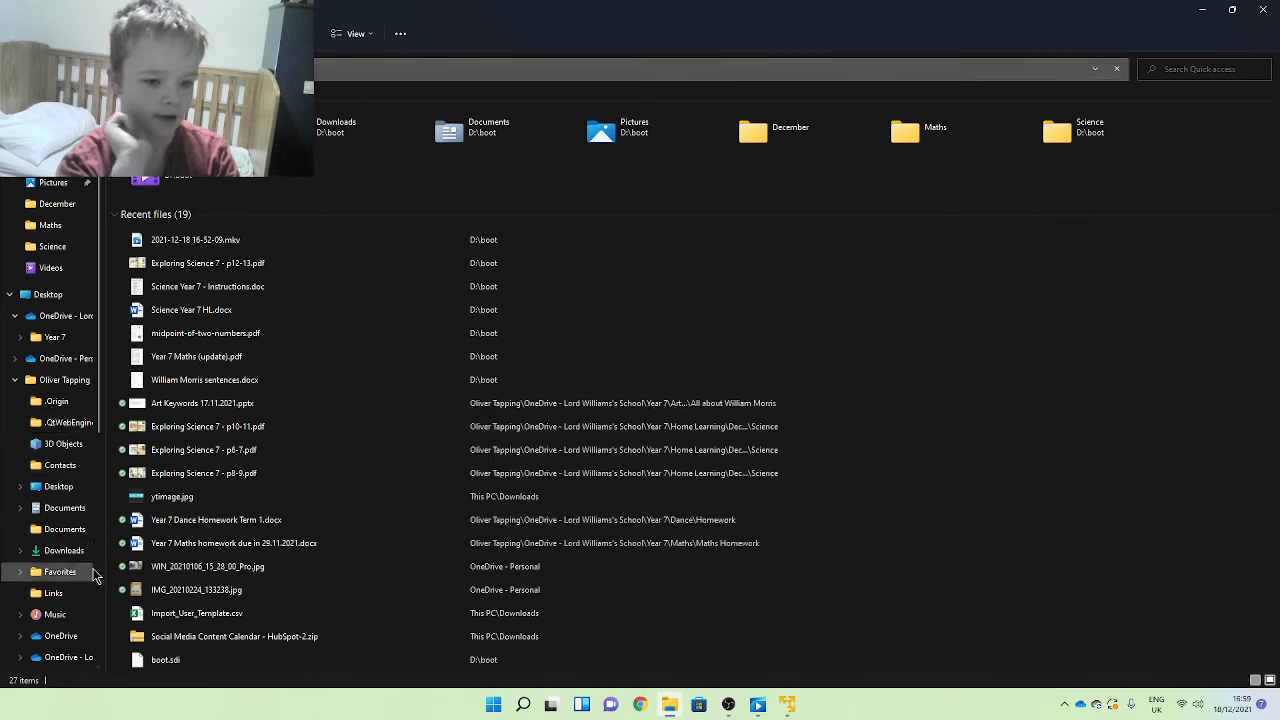
# Navigate to OneDrive > Documents and open Text Document.txt in Notepad
pyautogui.click(62, 636)
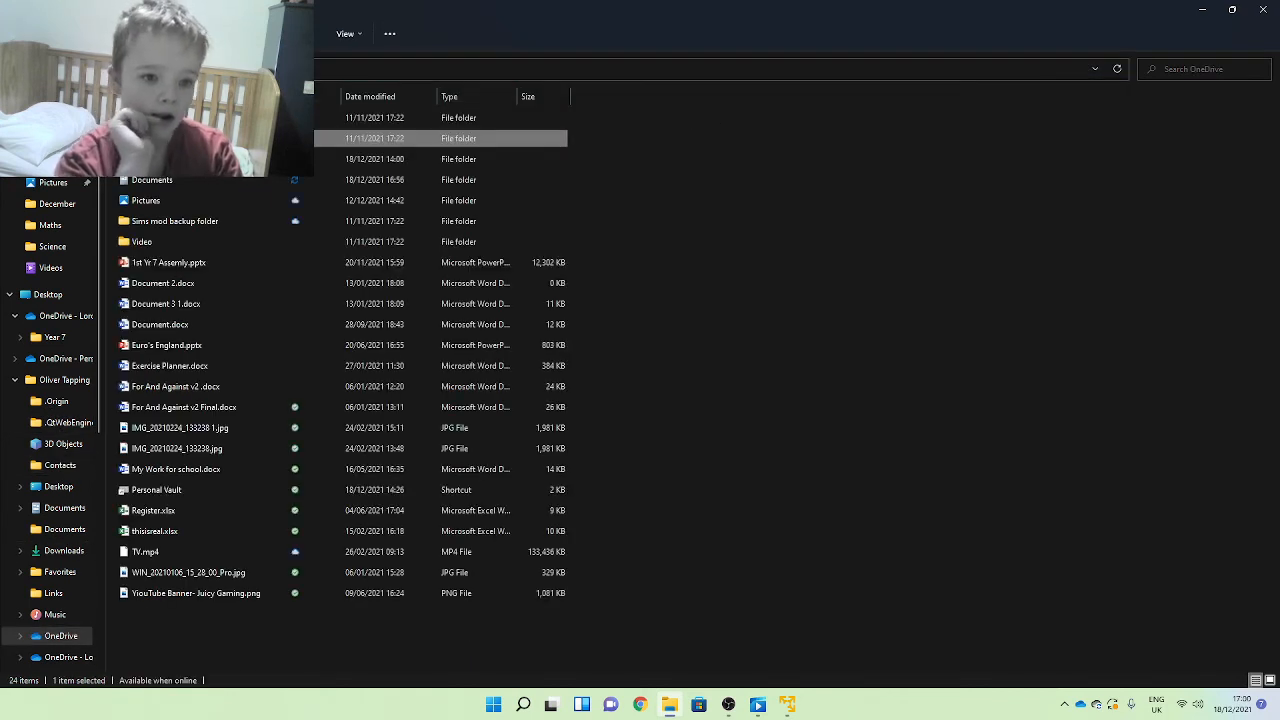
pyautogui.click(152, 180)
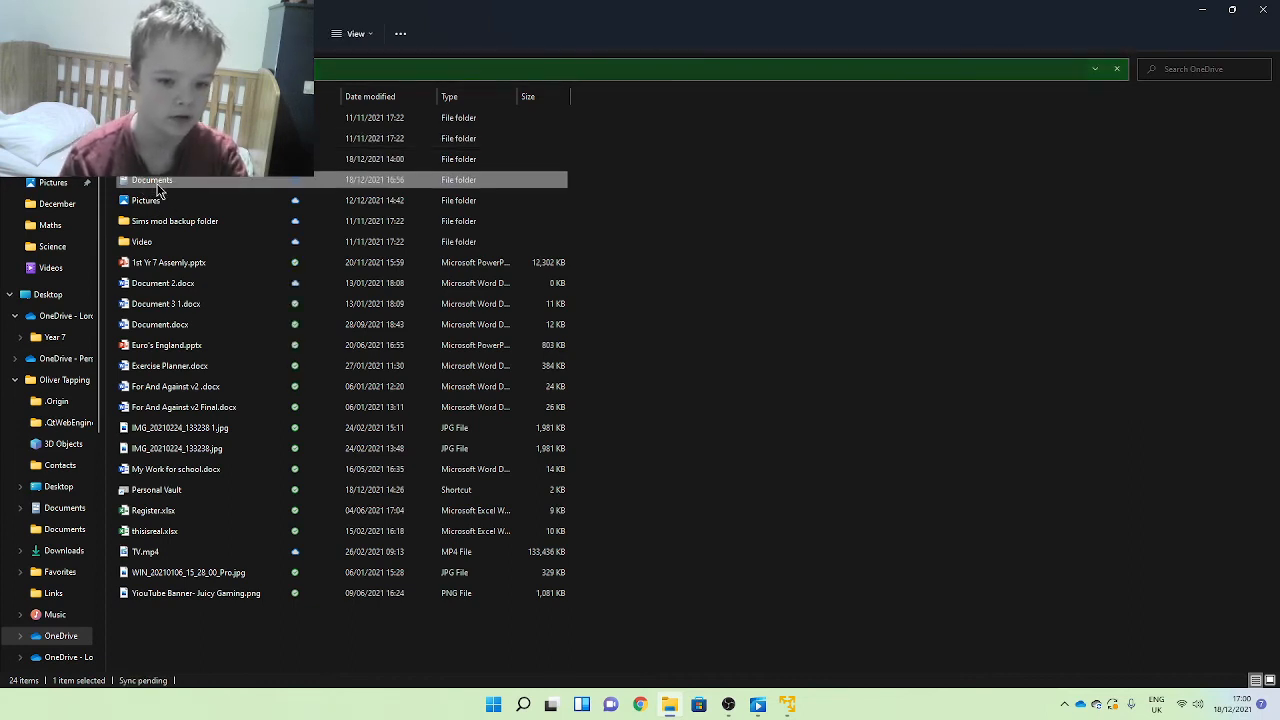
pyautogui.doubleClick(152, 180)
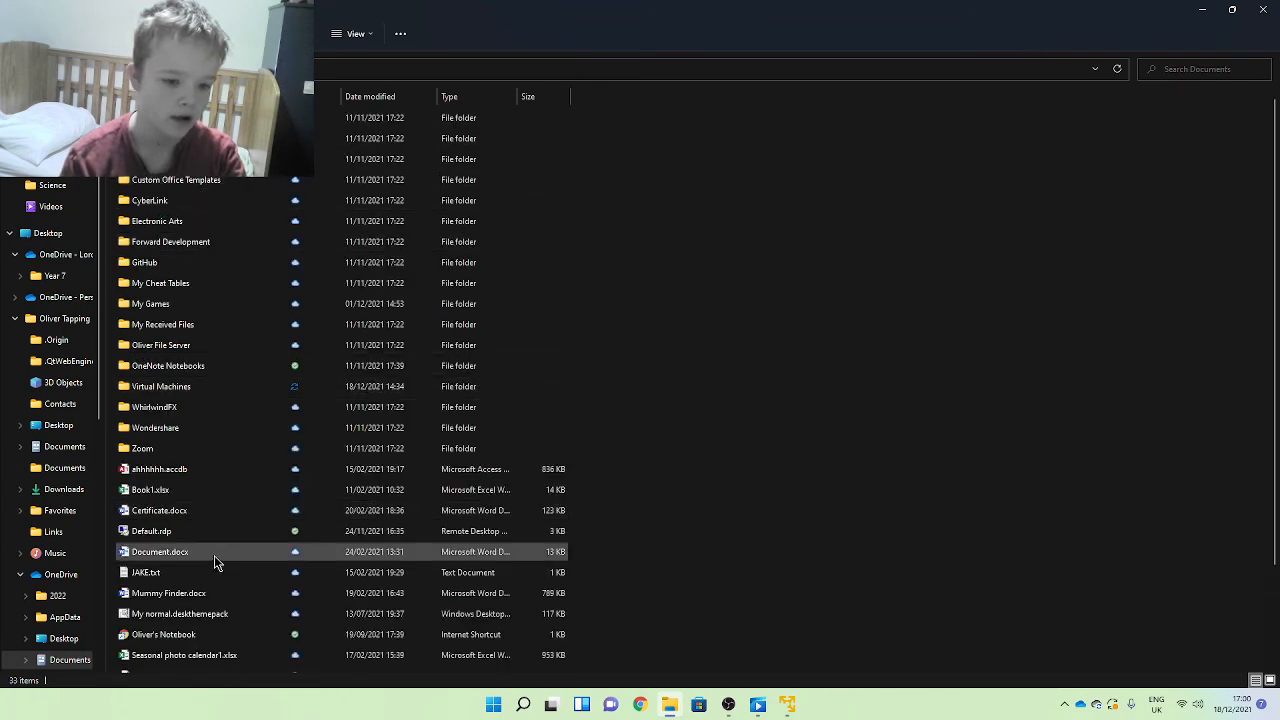
pyautogui.scroll(-2, 200, 620)
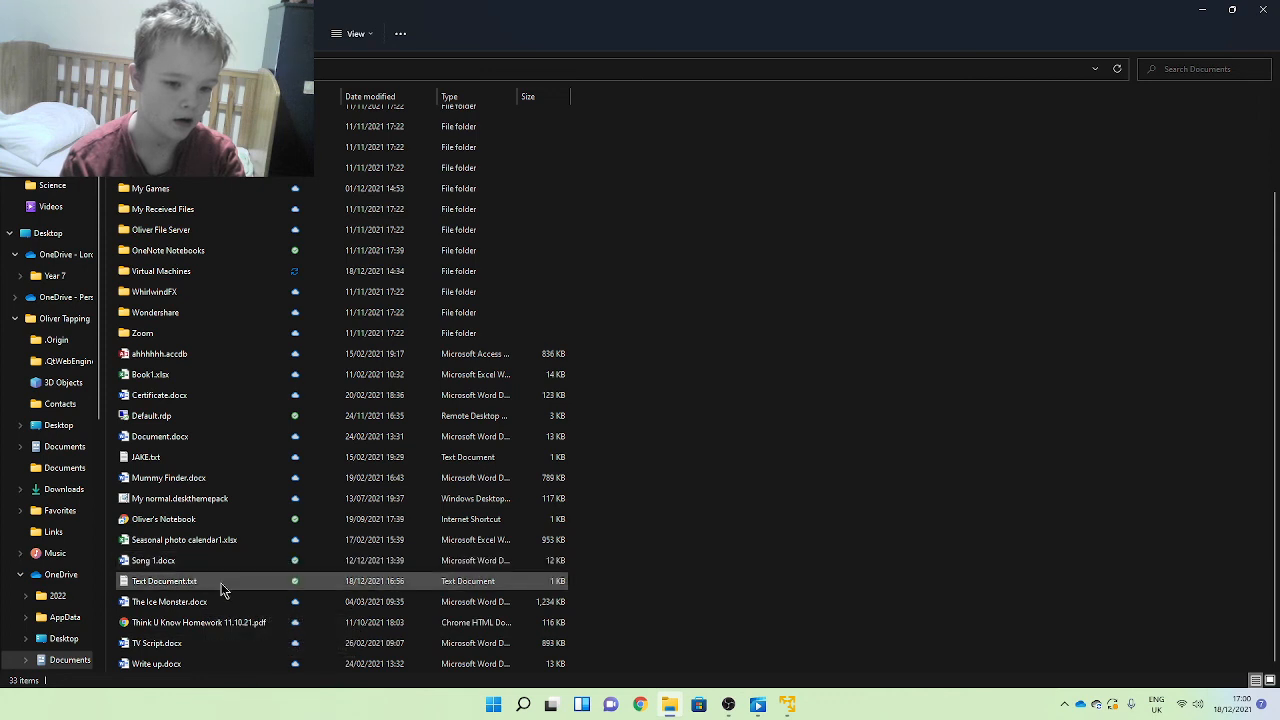
pyautogui.doubleClick(221, 583)
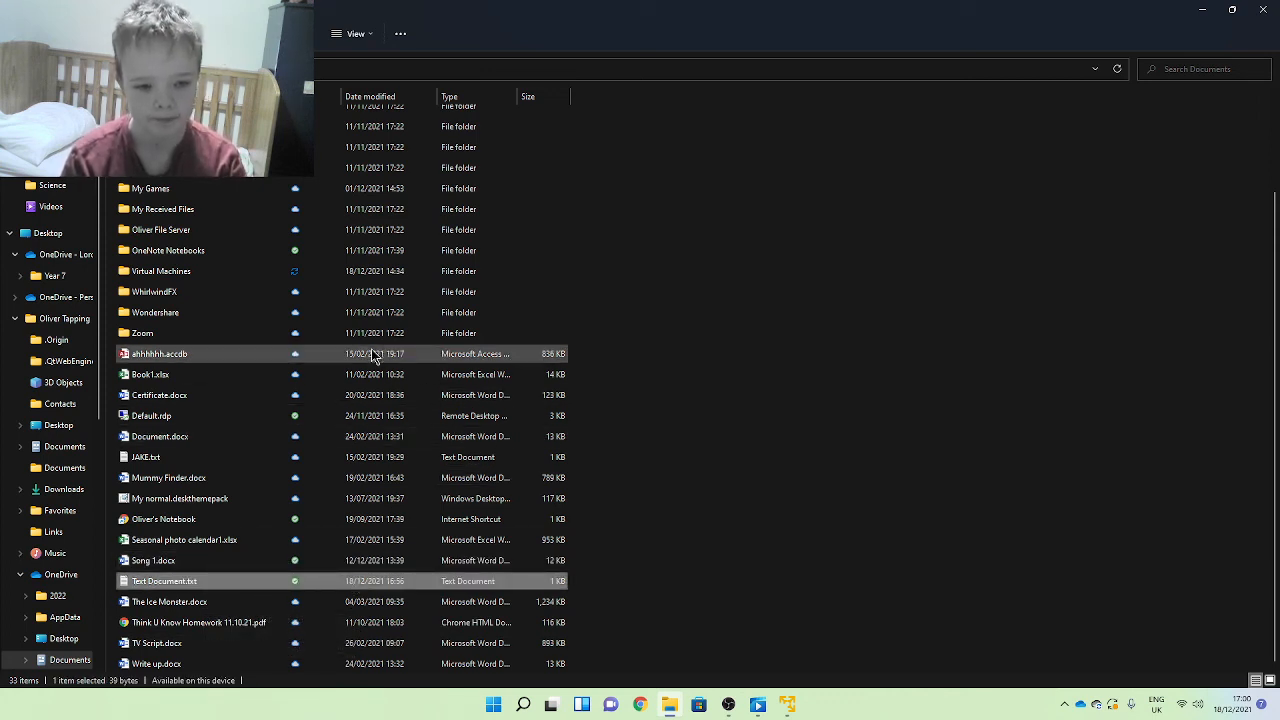
pyautogui.scroll(2, 200, 550)
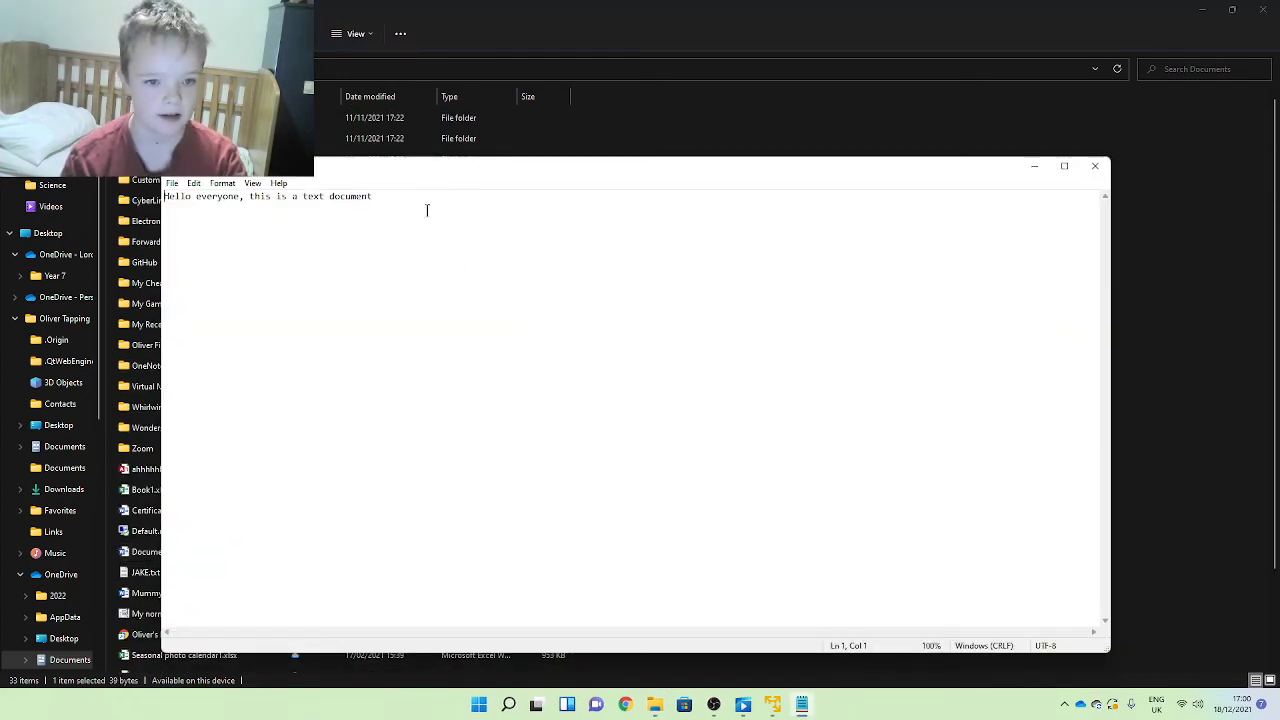
# Start a new line below the greeting for the 'made on Windows 10 VPC, edited on Windows 11' note
pyautogui.press('Return')
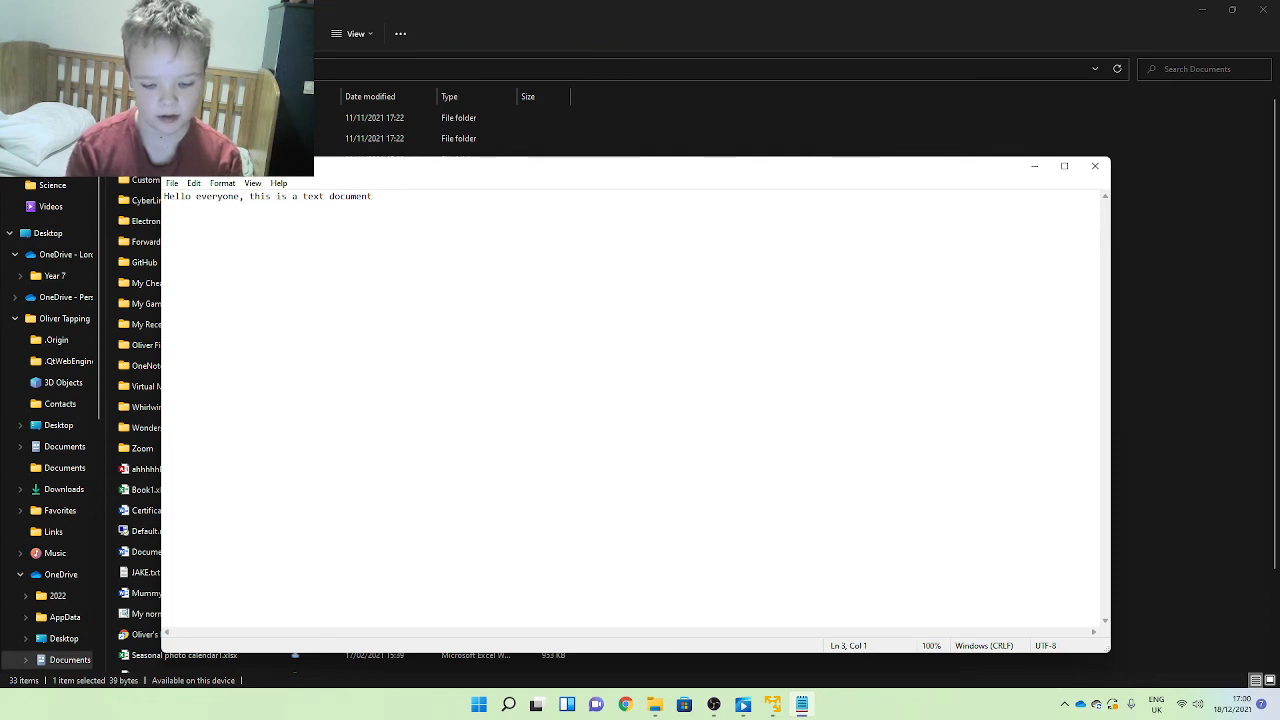
pyautogui.write('This was ')
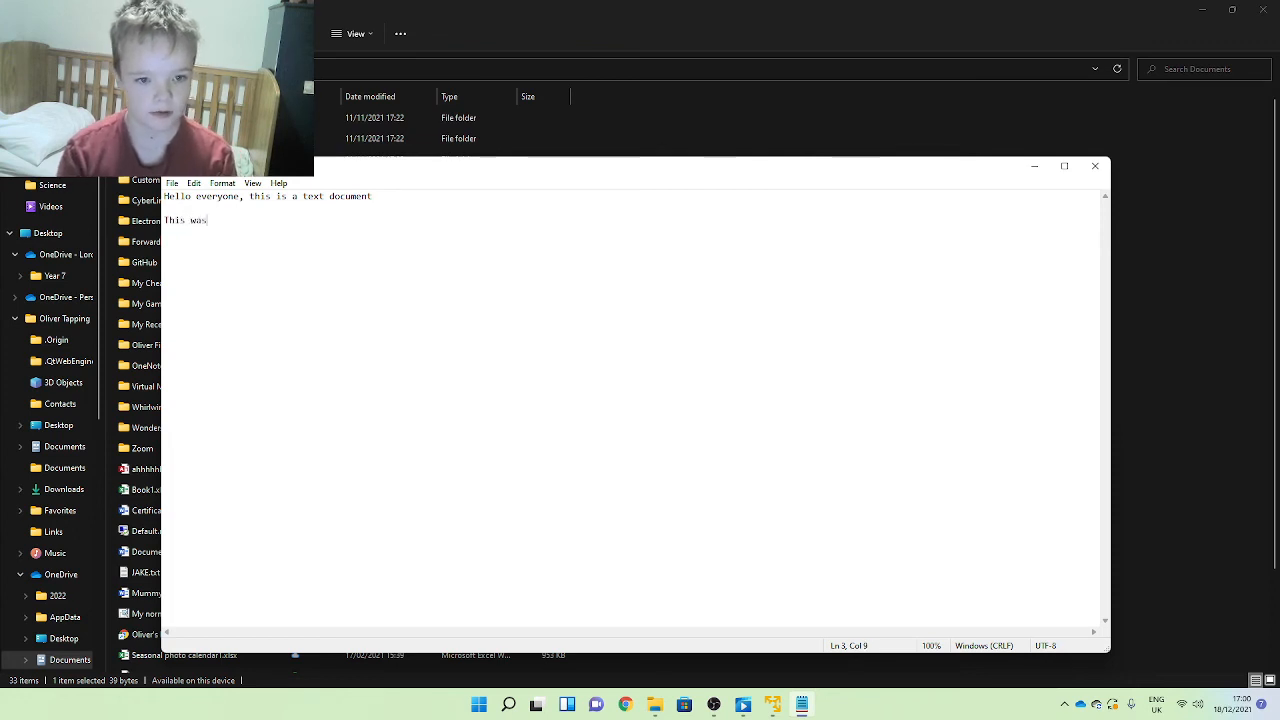
pyautogui.write('made on ')
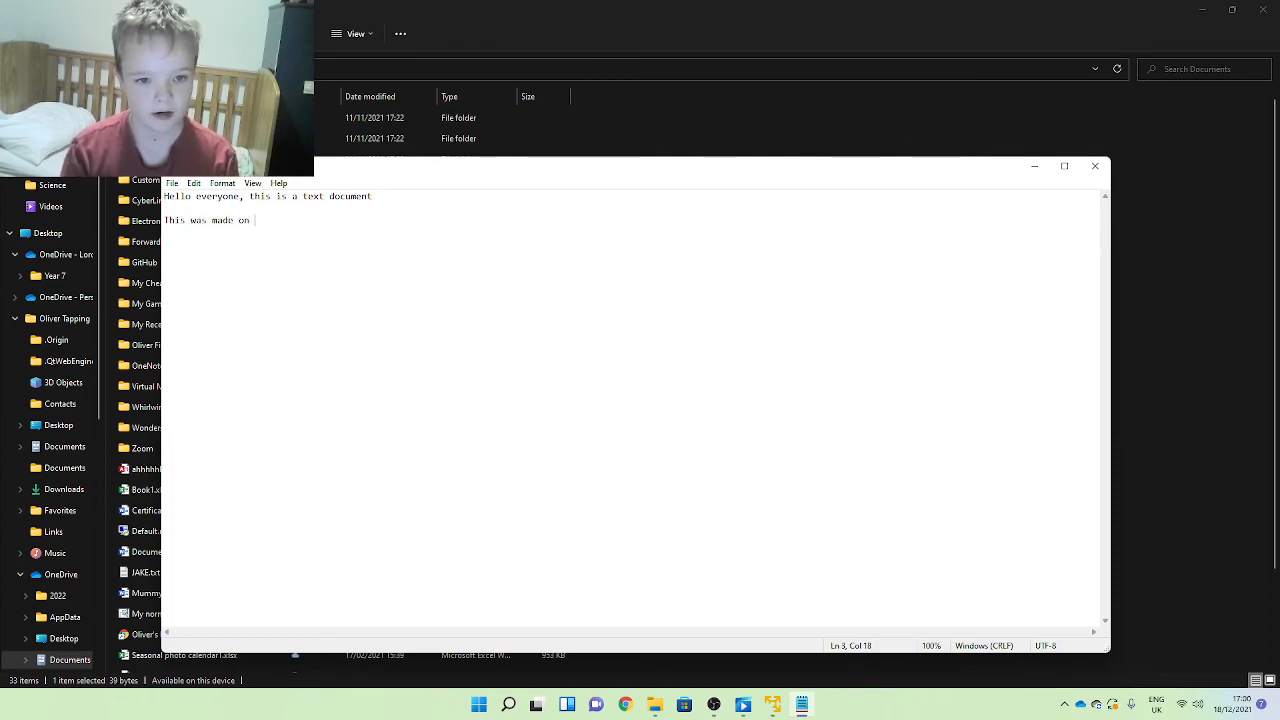
pyautogui.write('a Windows 10 VPC and editted on a Windows 11 RPC')
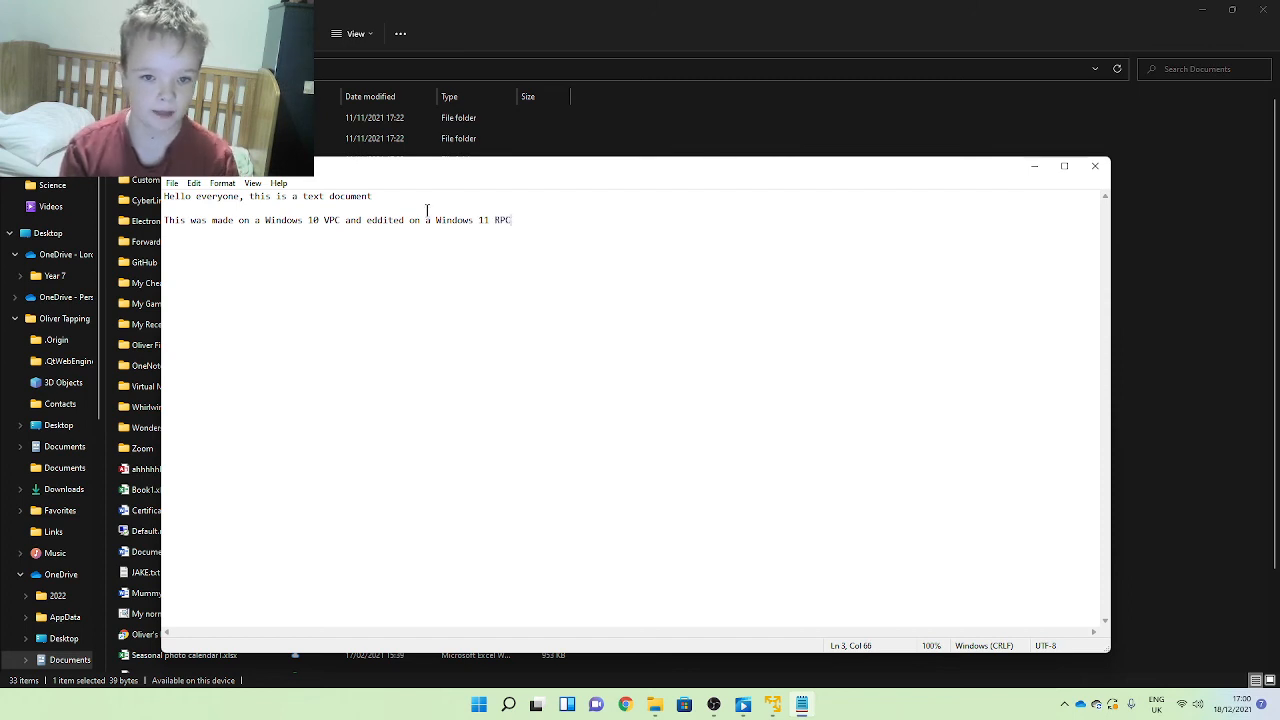
# Close the note, delete Text Document.txt from OneDrive Documents, and close File Explorer
pyautogui.click(1095, 166)
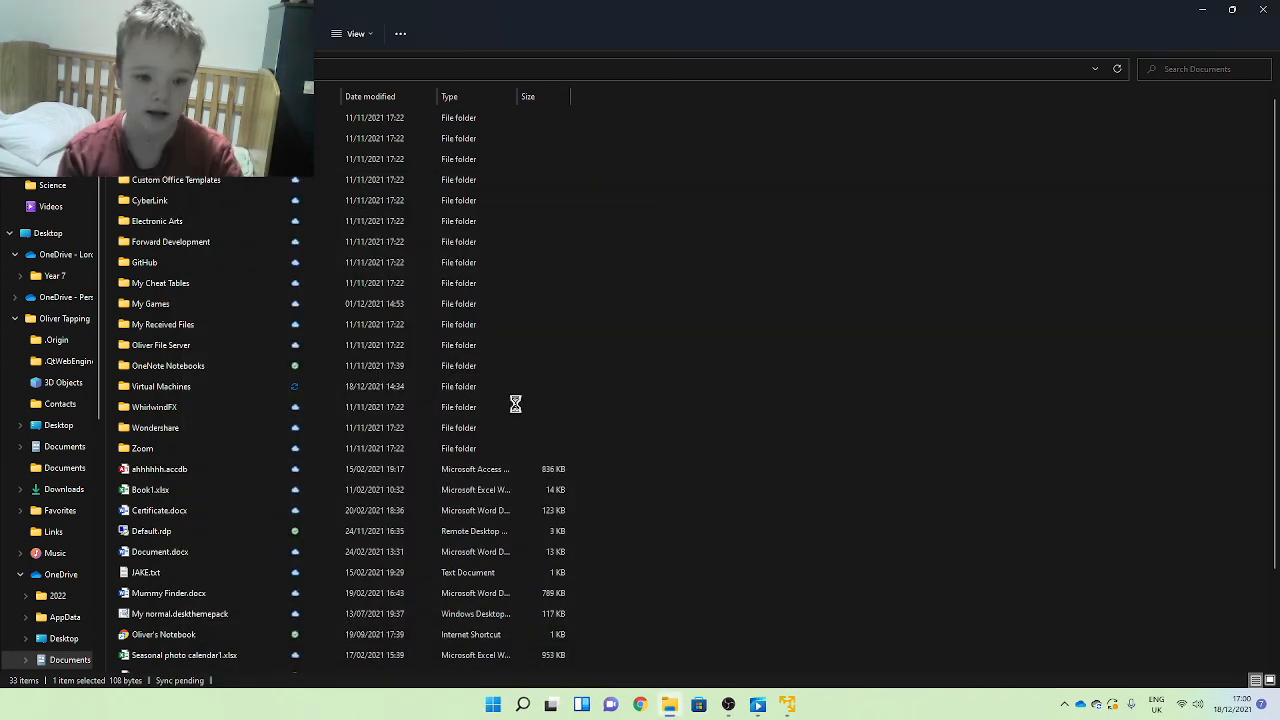
pyautogui.click(168, 593)
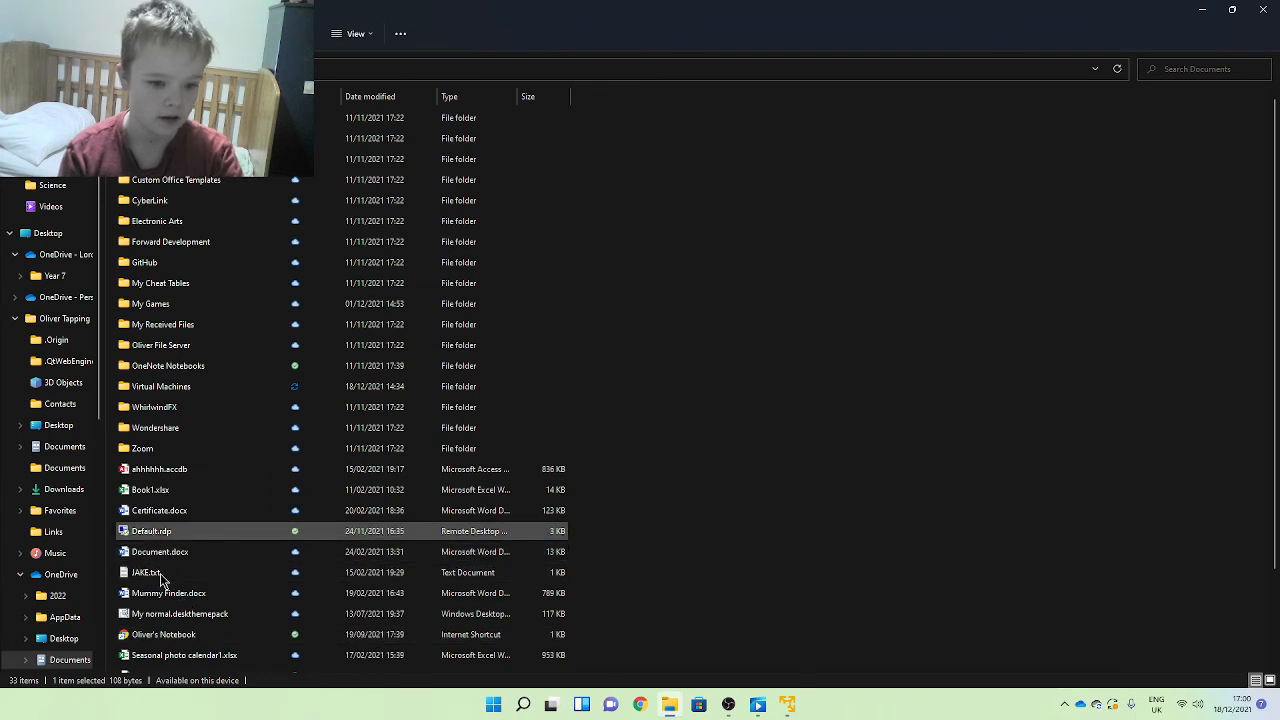
pyautogui.scroll(-2, 184, 600)
pyautogui.click(170, 581)
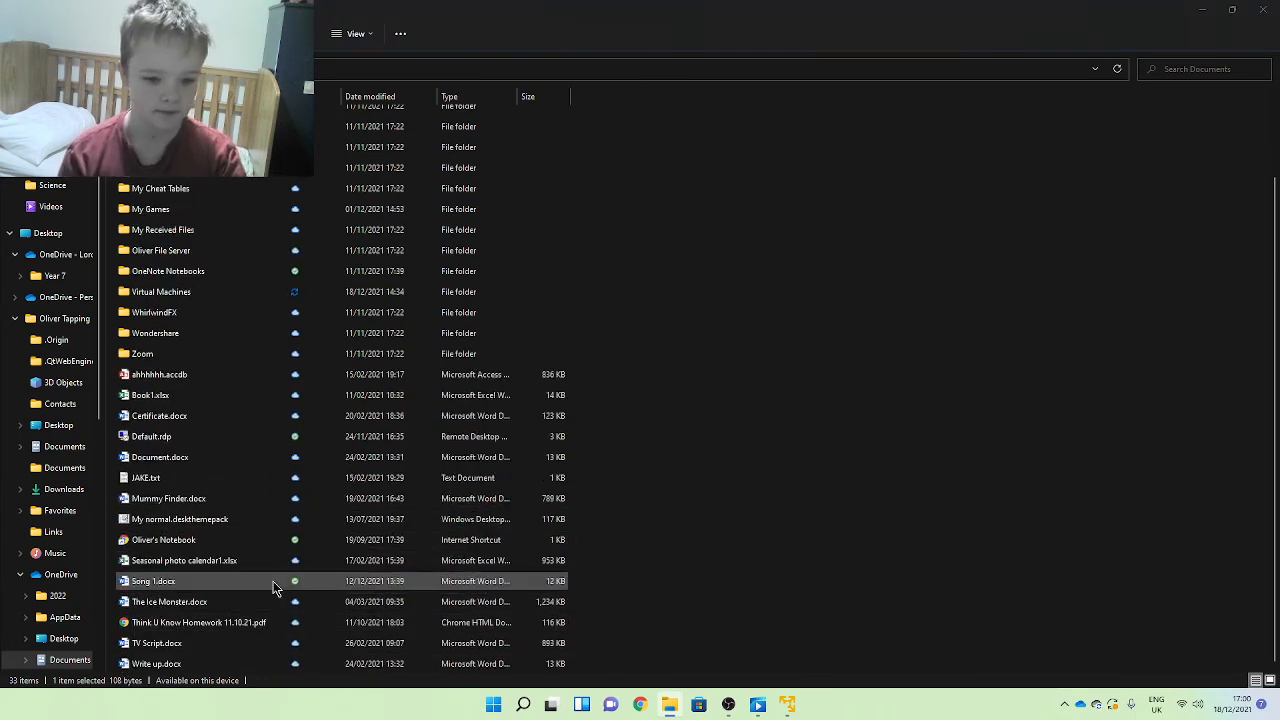
pyautogui.press('Delete')
pyautogui.click(1263, 9)
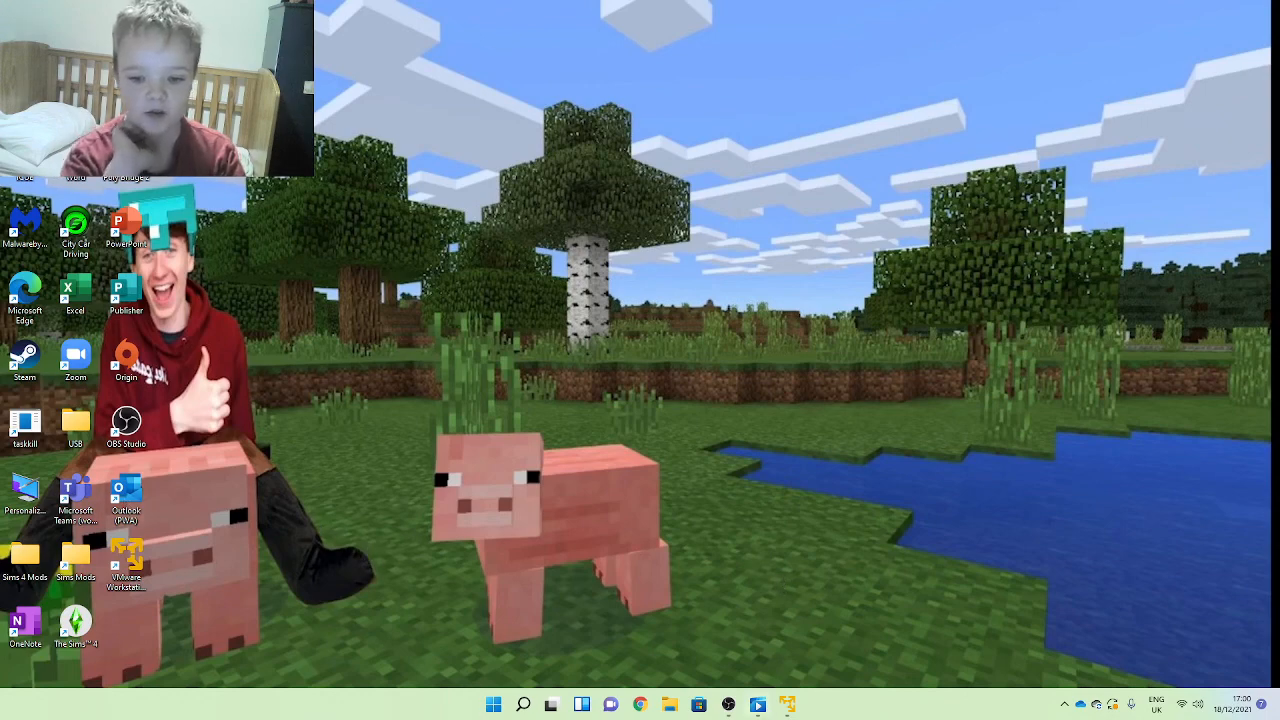
pyautogui.moveTo(757, 705)
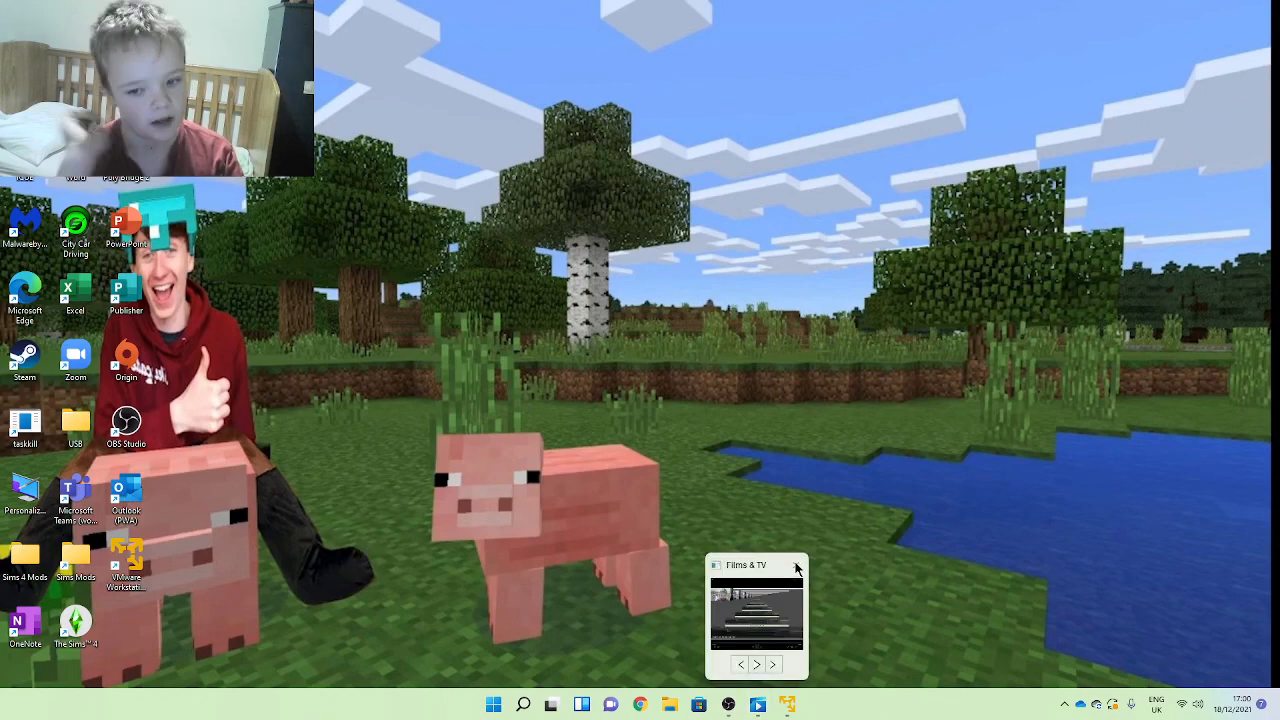
# Close Films & TV, acknowledge the OneDrive deleted-files notice, and briefly show then dismiss Start
pyautogui.click(797, 567)
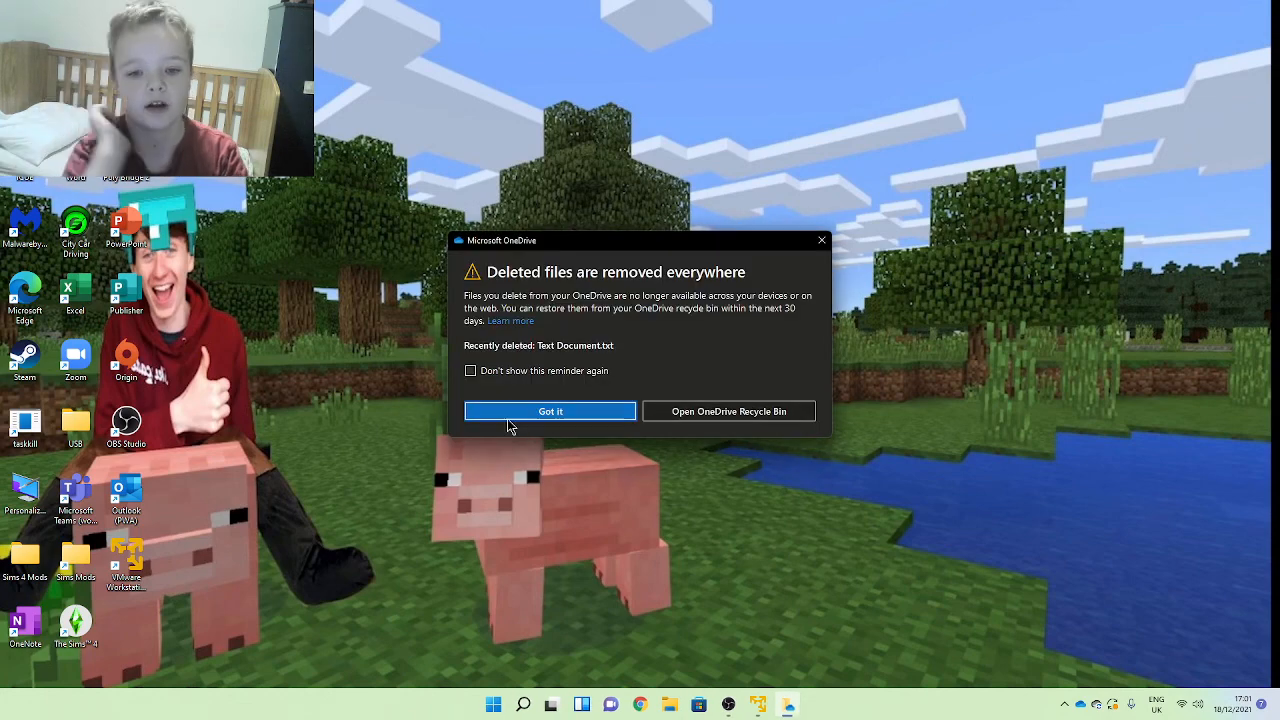
pyautogui.click(560, 426)
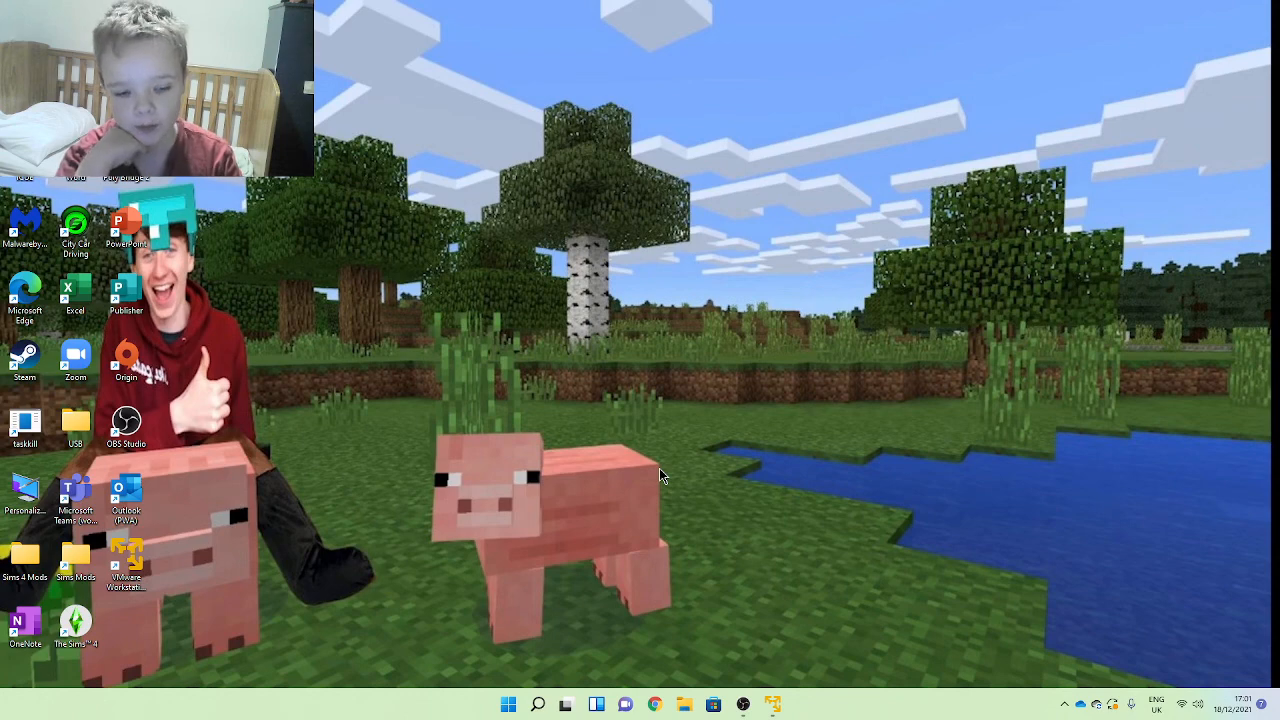
pyautogui.click(509, 705)
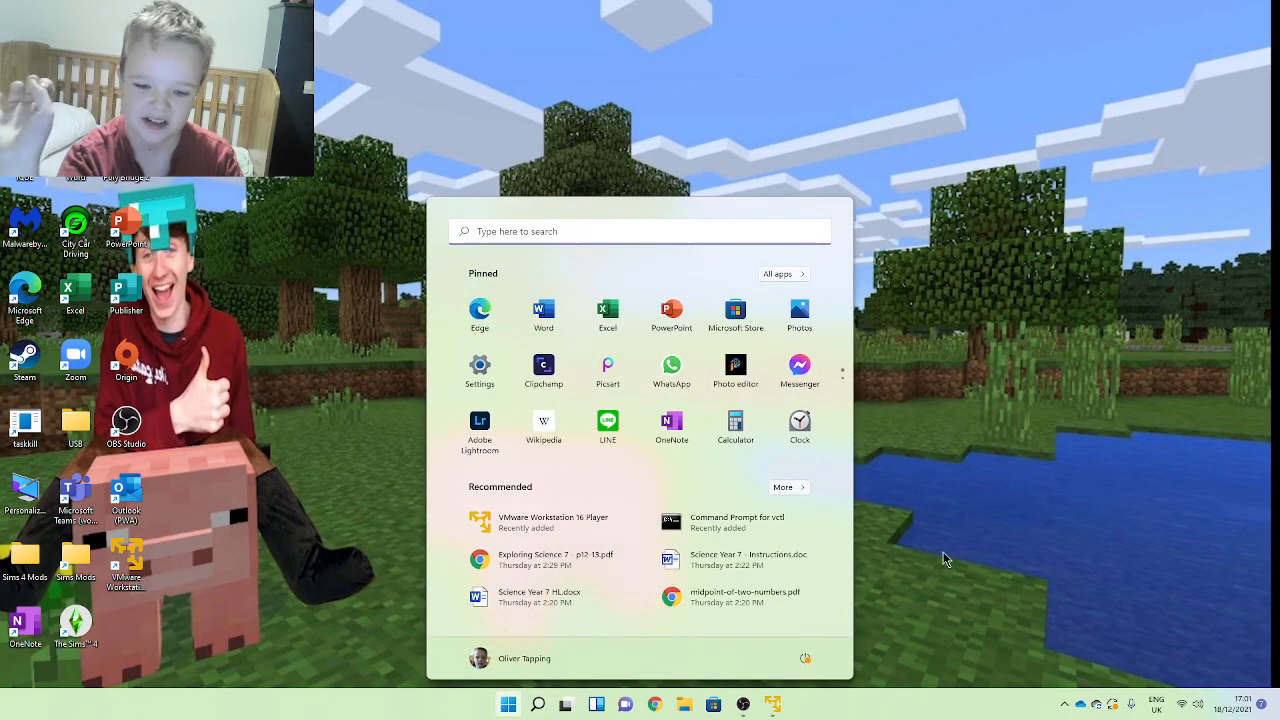
pyautogui.click(1013, 547)
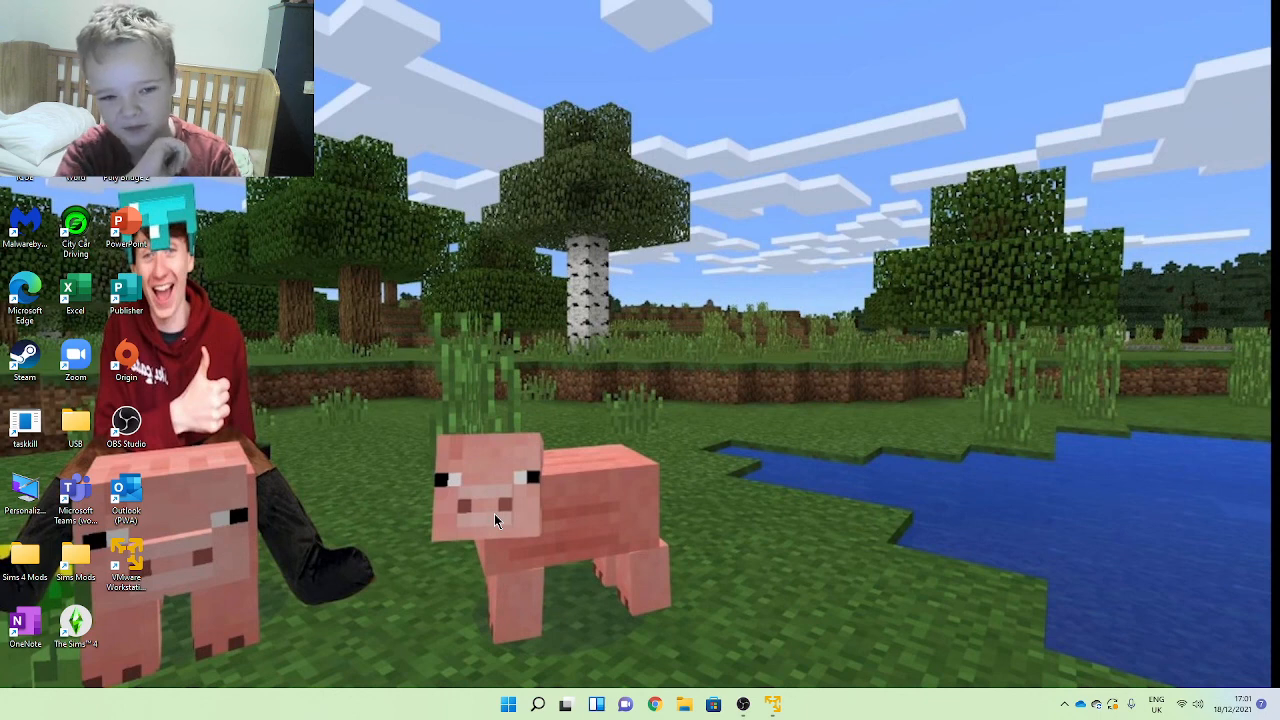
# Expand the hidden tray icons and bring up OBS Studio's recording menu
pyautogui.click(1063, 706)
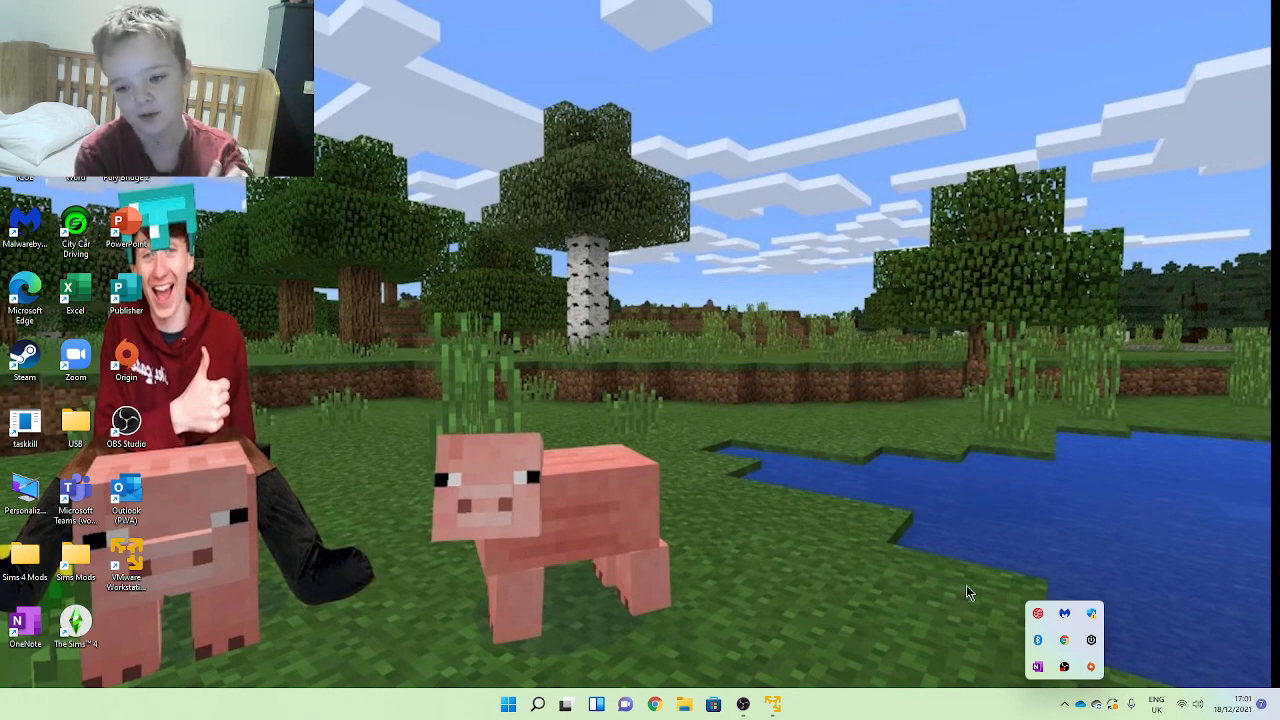
pyautogui.rightClick(1062, 667)
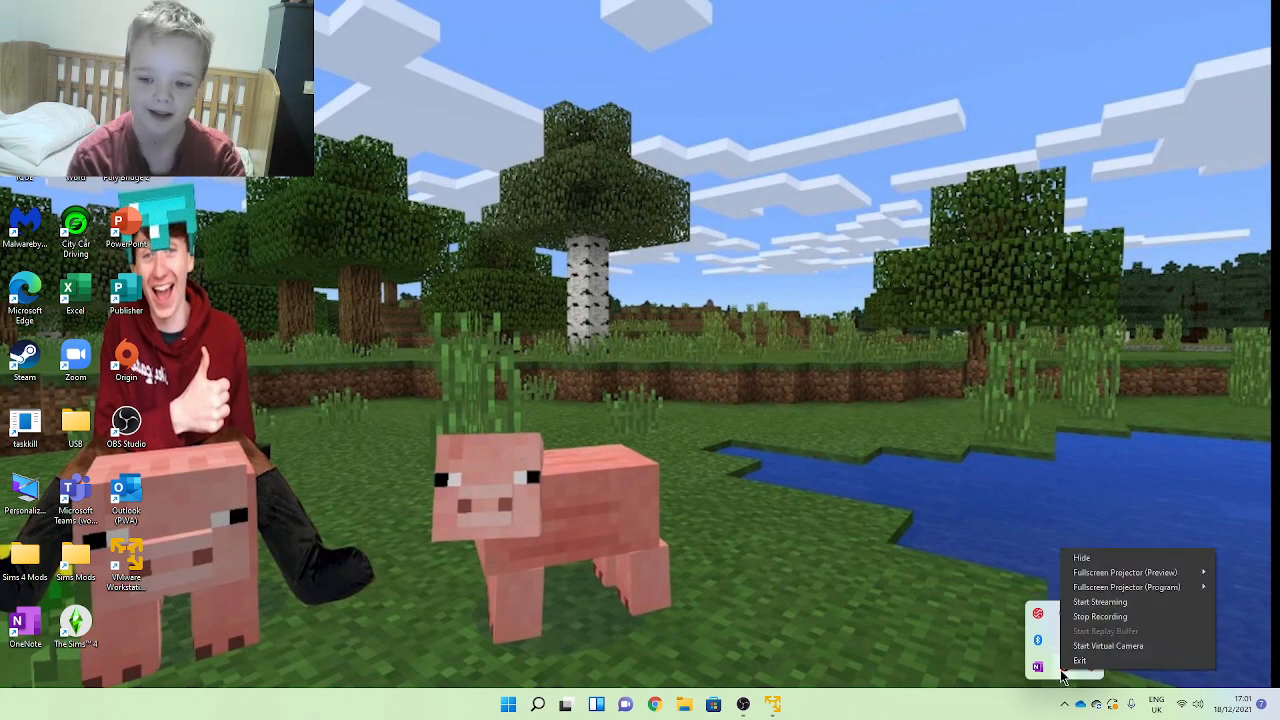